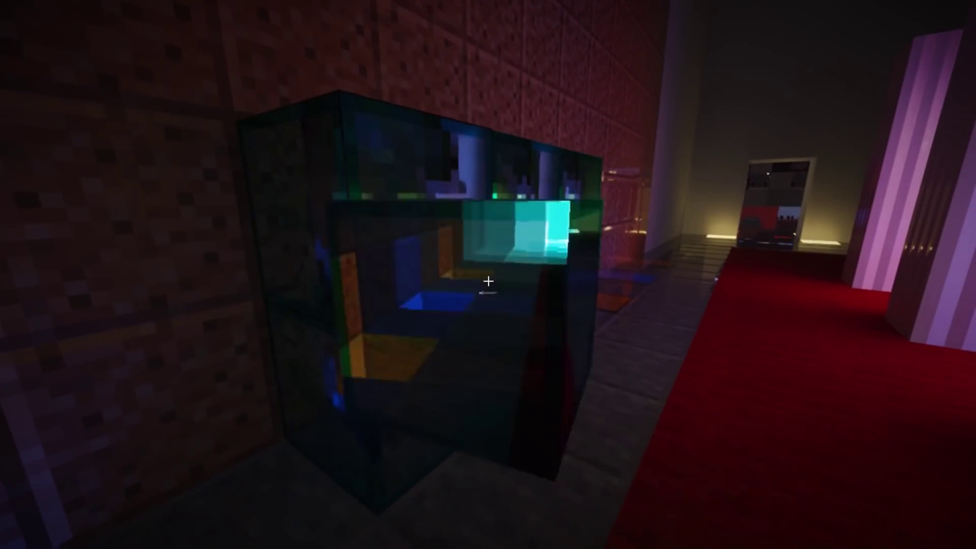
click(488, 280)
scroll(488, 280, down, 1)
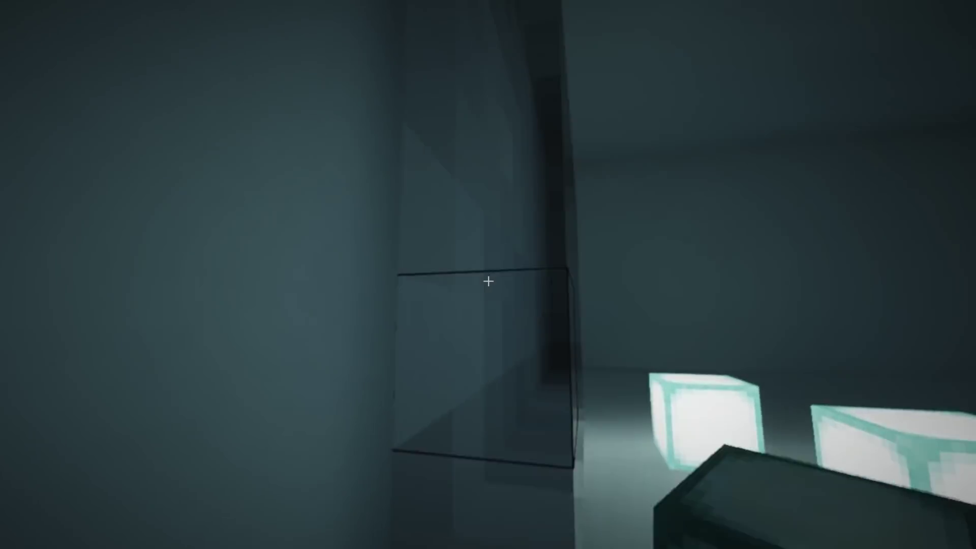
click(487, 281)
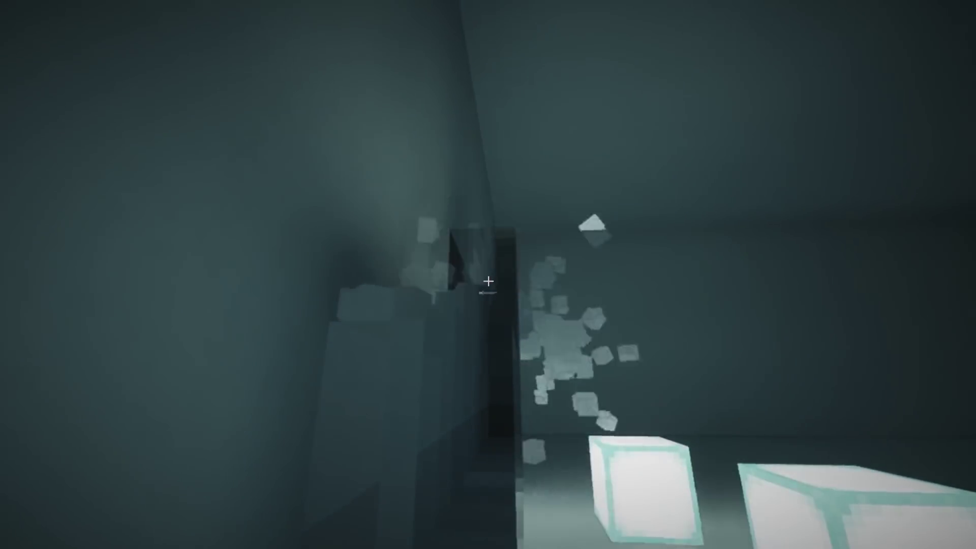
click(488, 281)
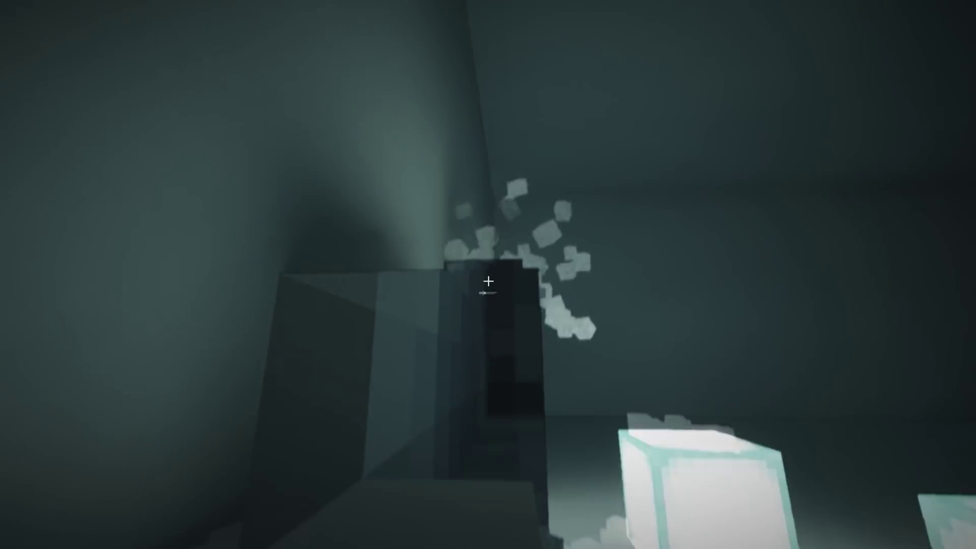
click(487, 280)
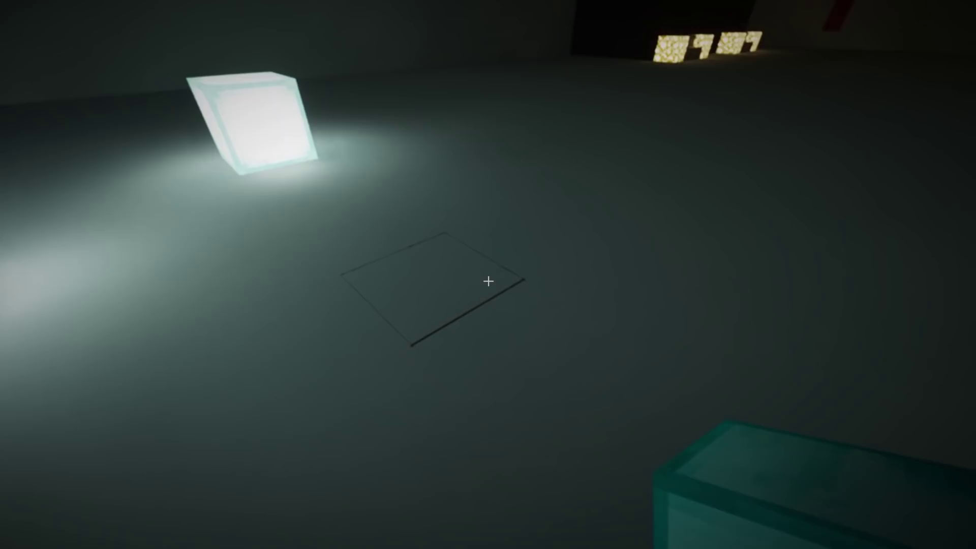
right_click(488, 281)
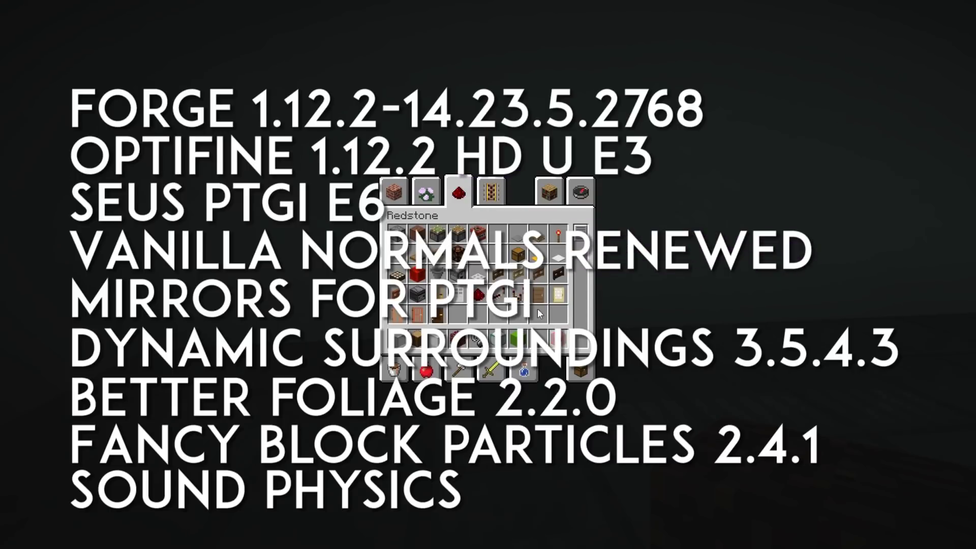
key(e)
right_click(488, 279)
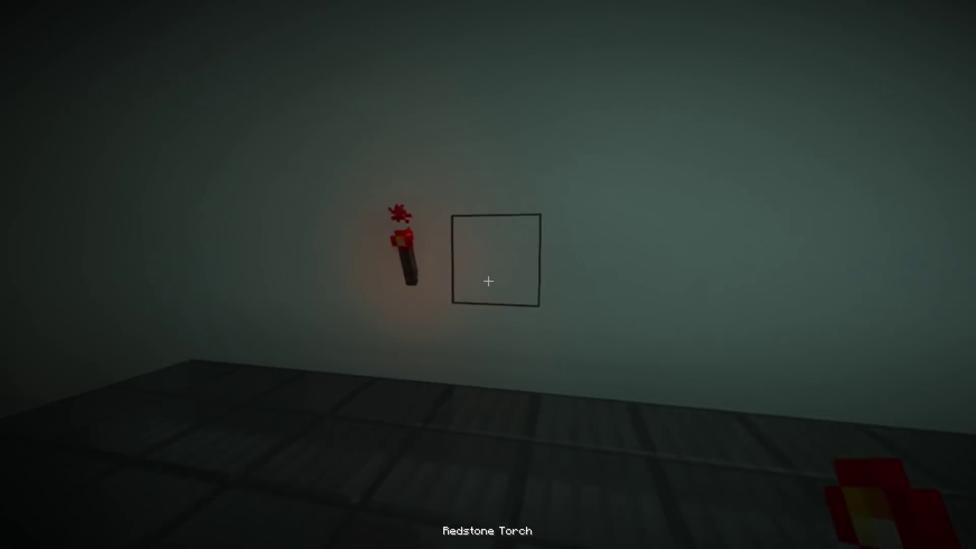
key(s)
scroll(488, 281, down, 1)
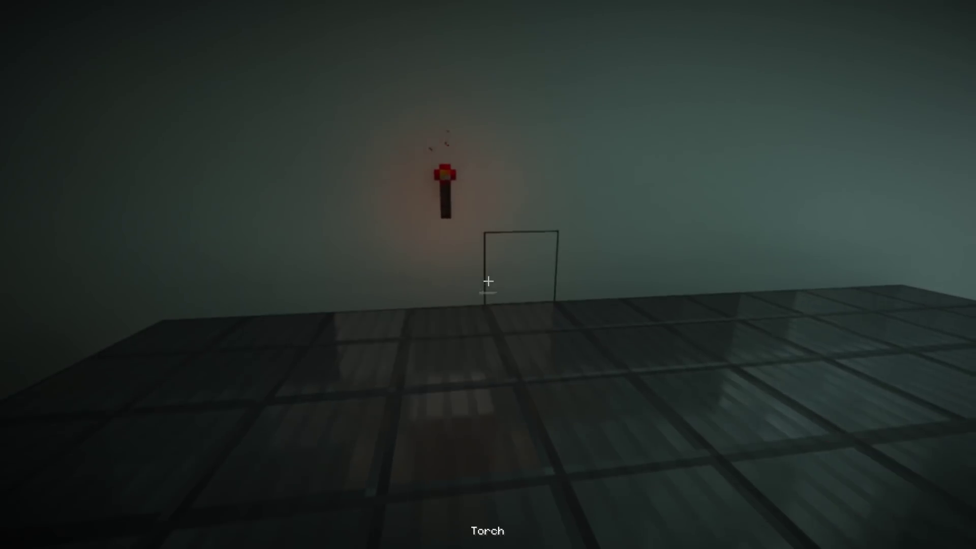
right_click(488, 281)
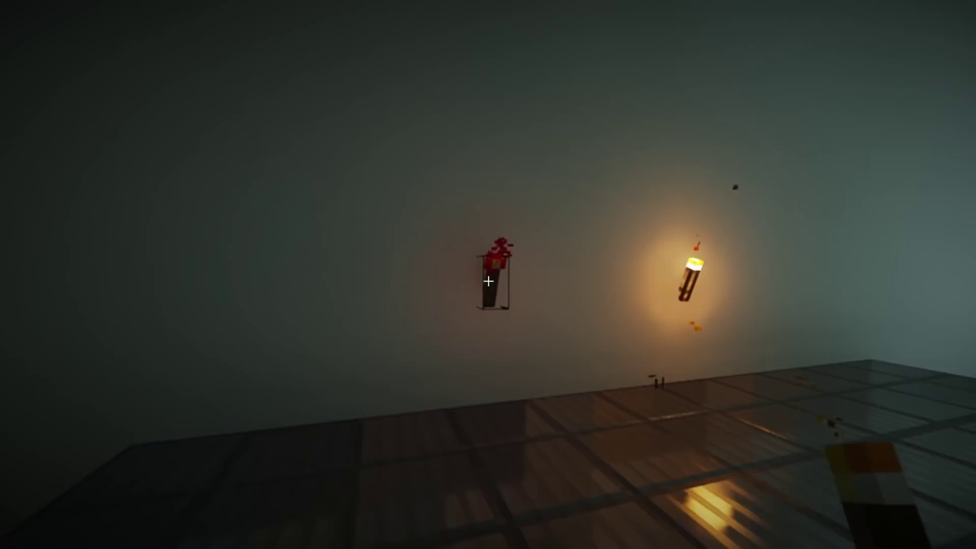
click(488, 281)
right_click(487, 281)
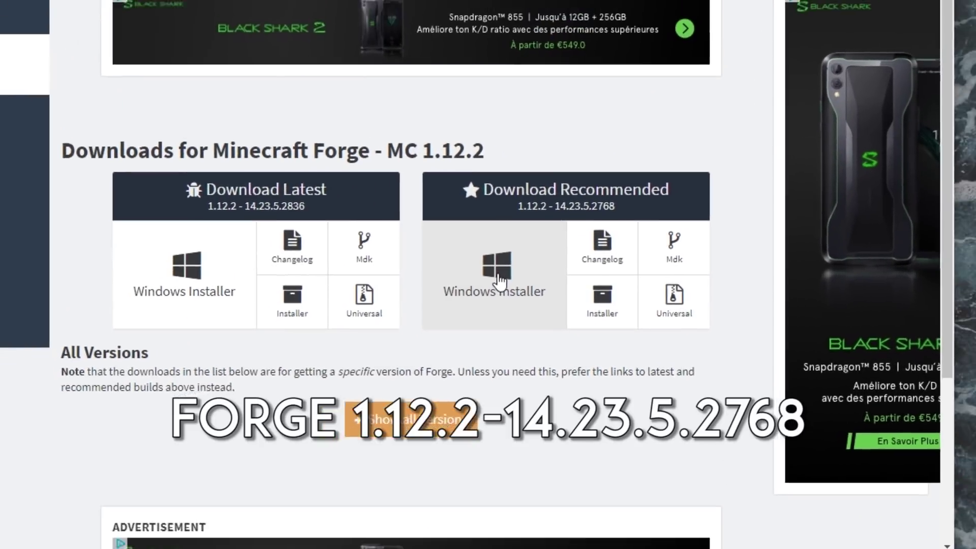
- Download the recommended Forge 1.12.2 - 14.23.5.2768 Windows installer, skipping the advertisement page
click(499, 280)
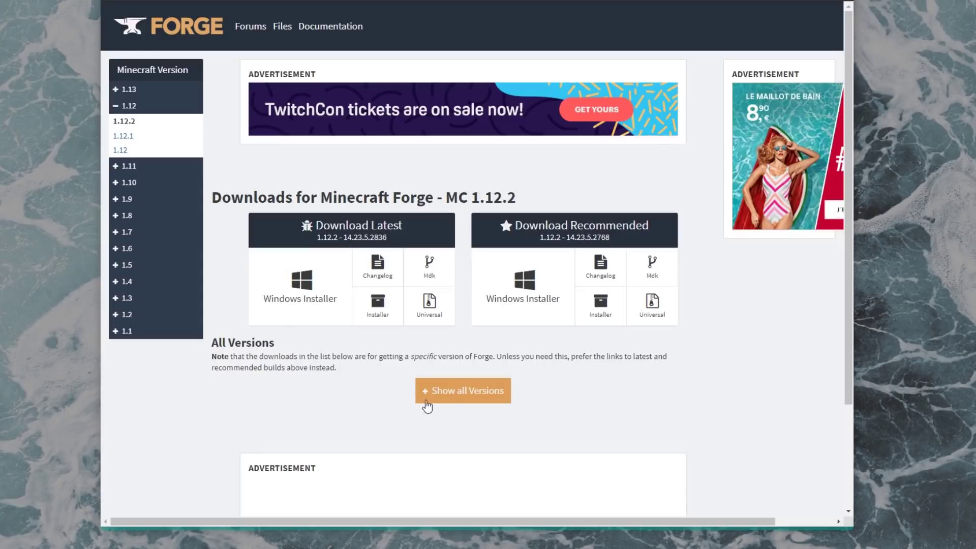
click(460, 399)
scroll(182, 333, down, 10)
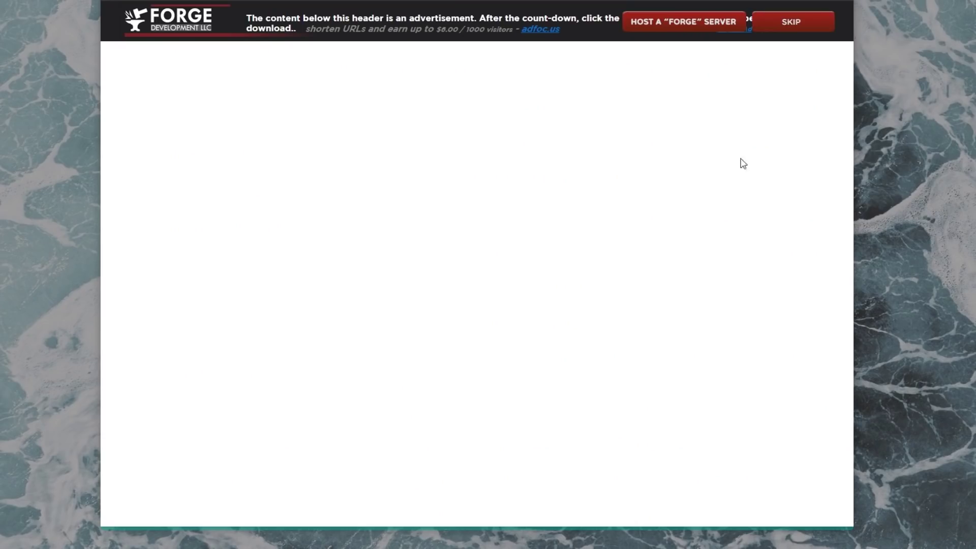
click(791, 26)
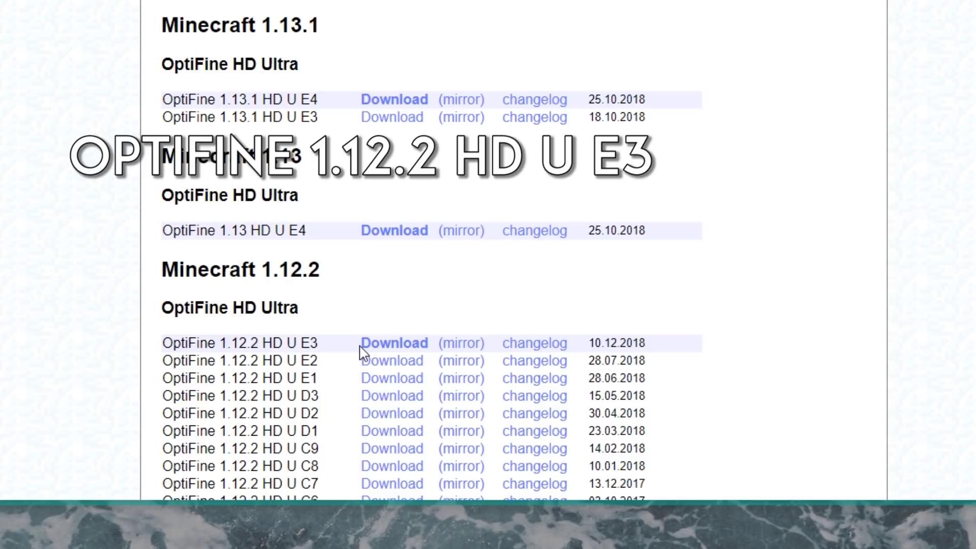
- Download OptiFine 1.12.2 HD U E3 and save OptiFine_1.12.2_HD_U_E3.jar in the minecraft downloads folder
scroll(362, 352, up, 10)
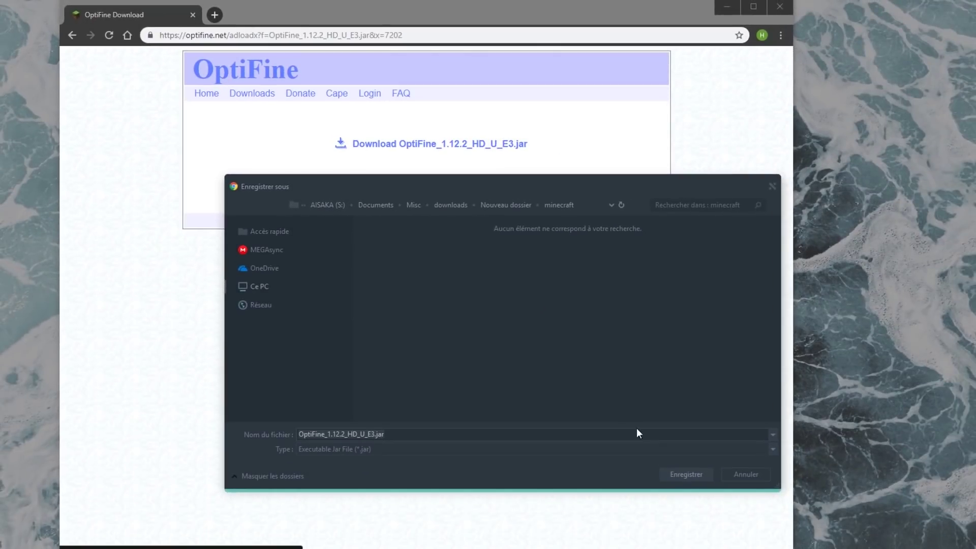
click(682, 474)
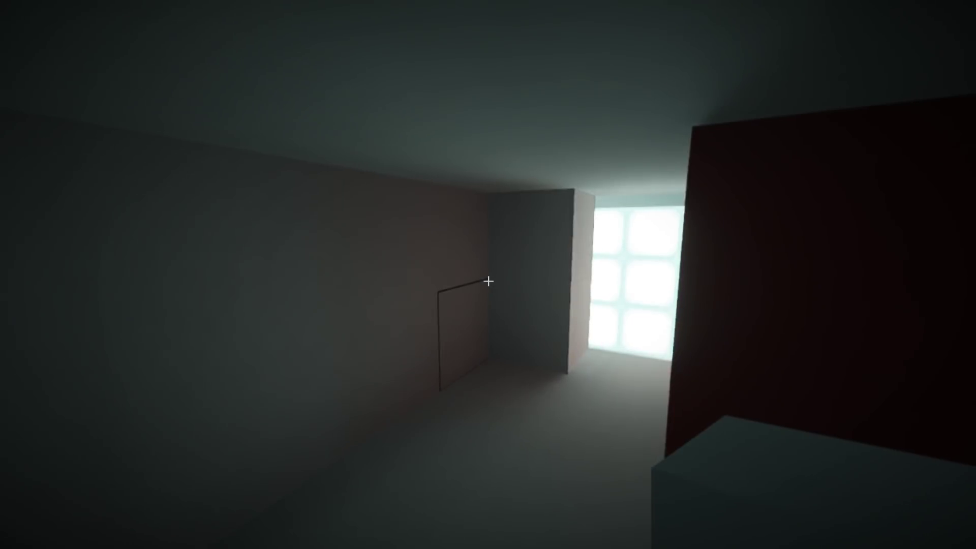
scroll(488, 281, down, 2)
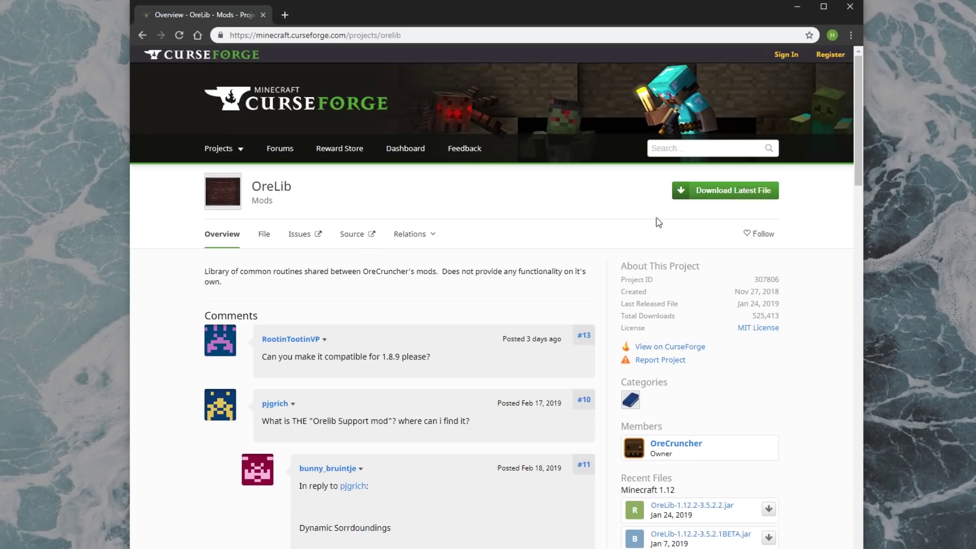
- Download OreLib-1.12.2-3.5.2.2.jar and DynamicSurroundings-1.12.2-3.5.4.3.jar from CurseForge into the minecraft downloads folder
click(719, 197)
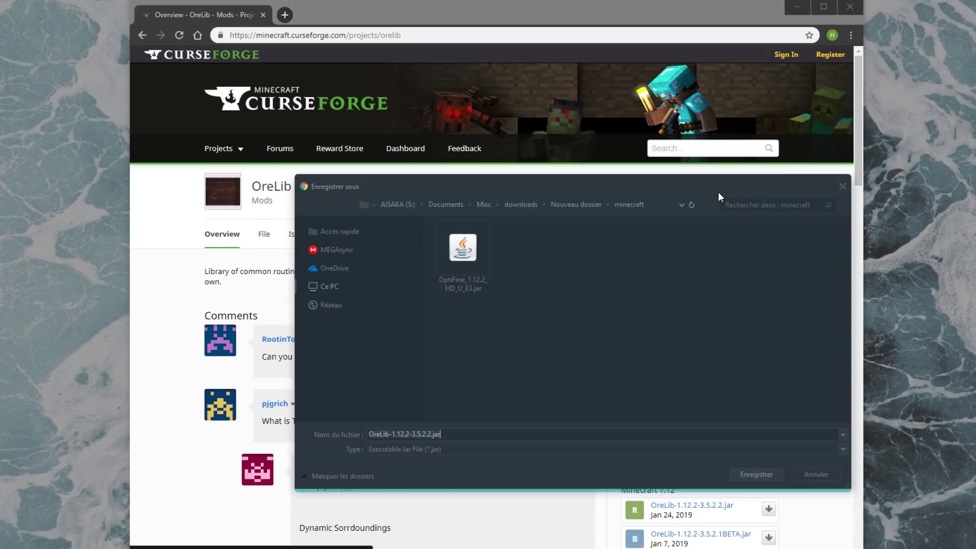
click(757, 480)
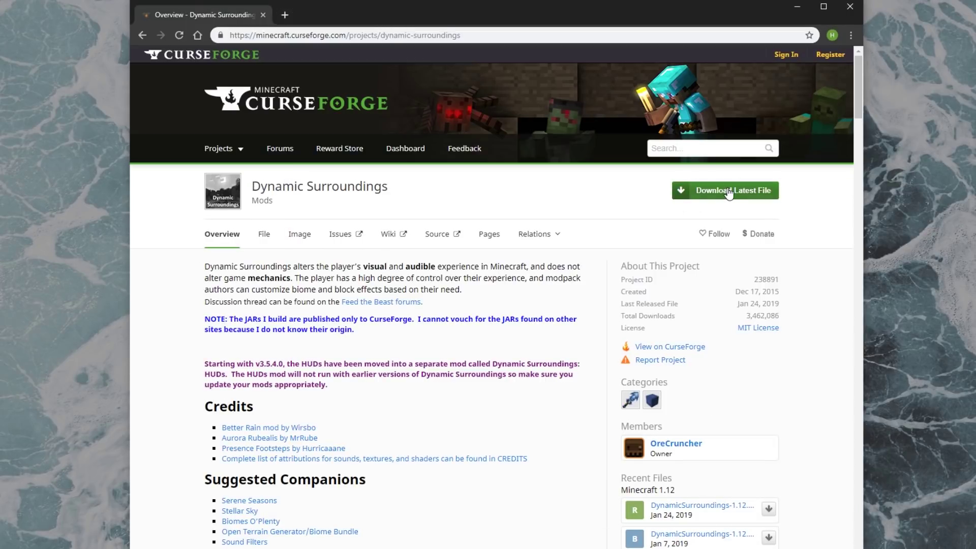
click(727, 187)
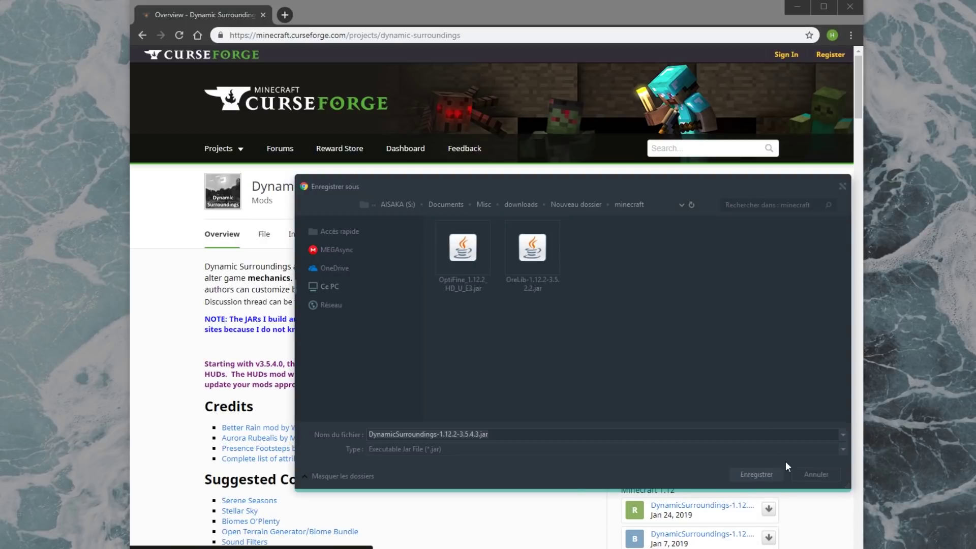
click(762, 474)
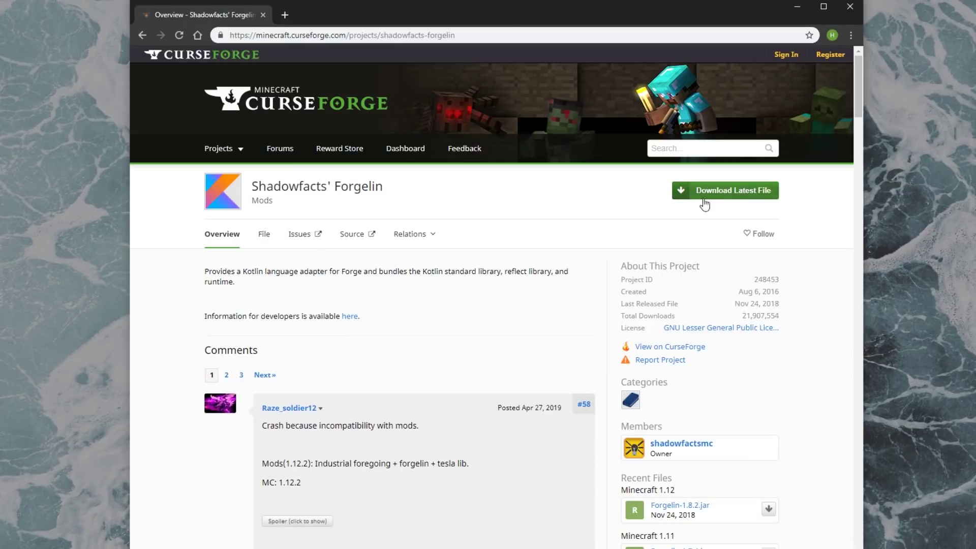
- Save Forgelin-1.8.2.jar and BetterFoliage-MC1.12-2.2.0.jar from their CurseForge pages into the minecraft downloads folder
click(730, 191)
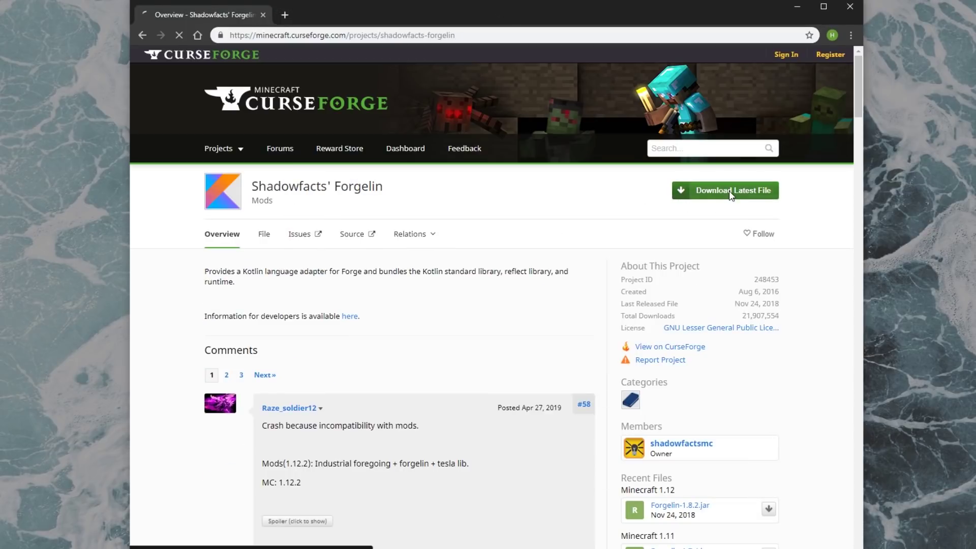
click(756, 473)
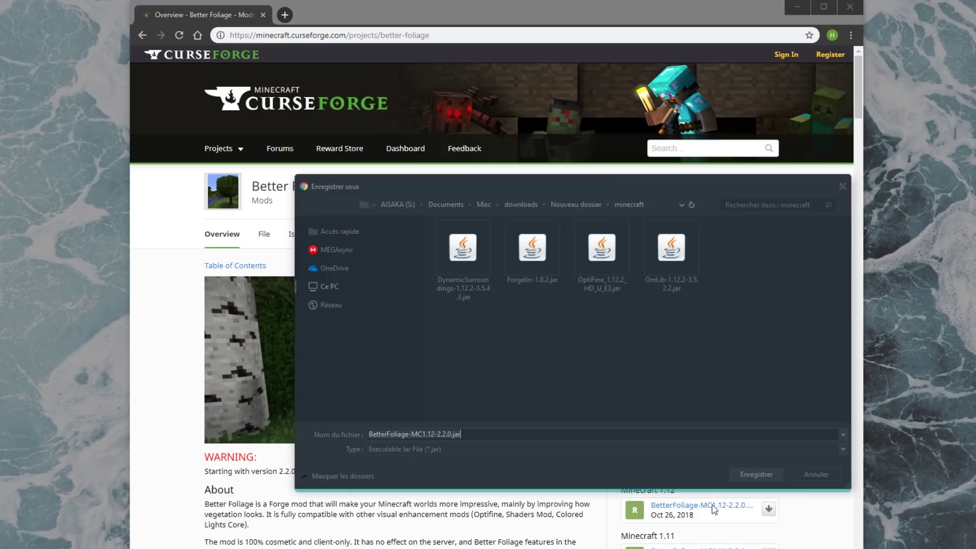
click(743, 472)
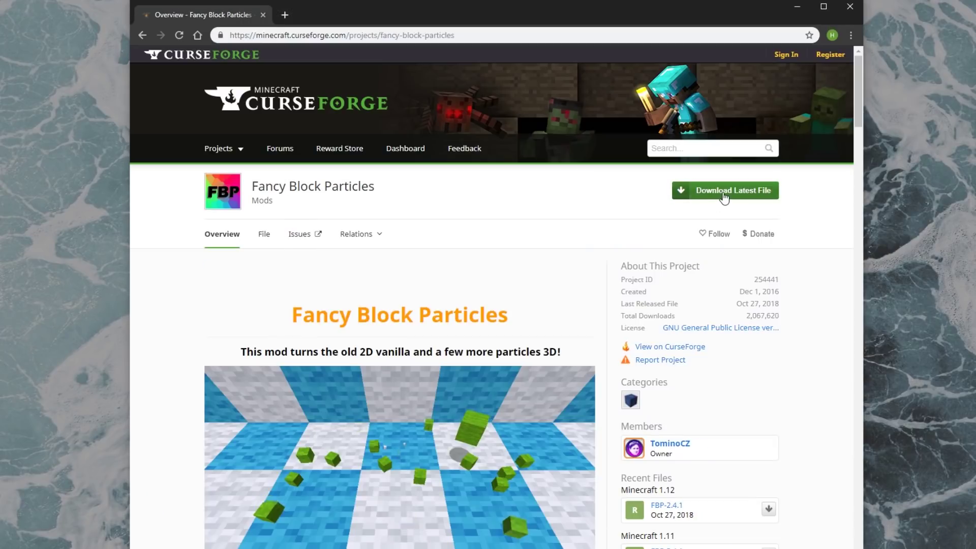
- Save FancyBlockParticles-1.12.x-2.4.1.jar from CurseForge and the Sound Physics mod for 1.12.2 from GitHub in the minecraft downloads folder
click(725, 196)
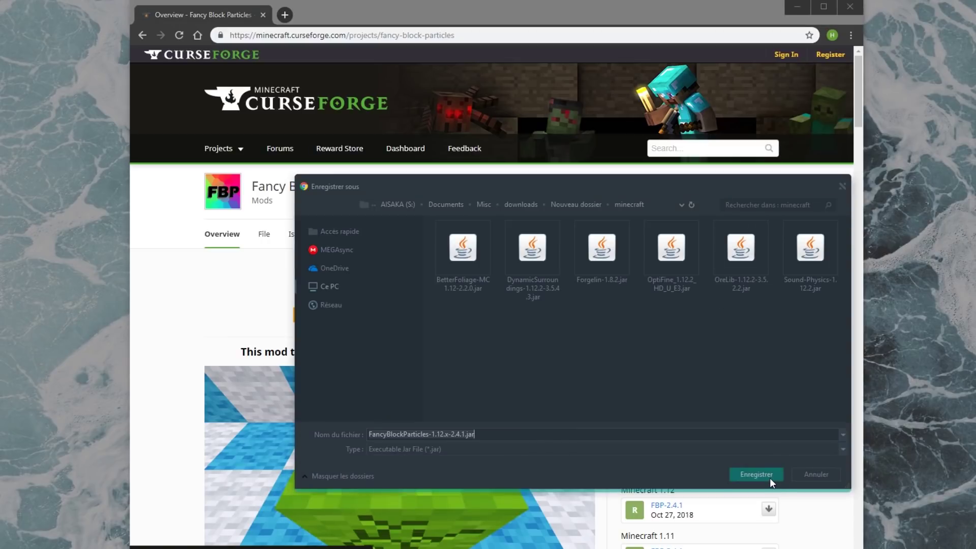
click(770, 478)
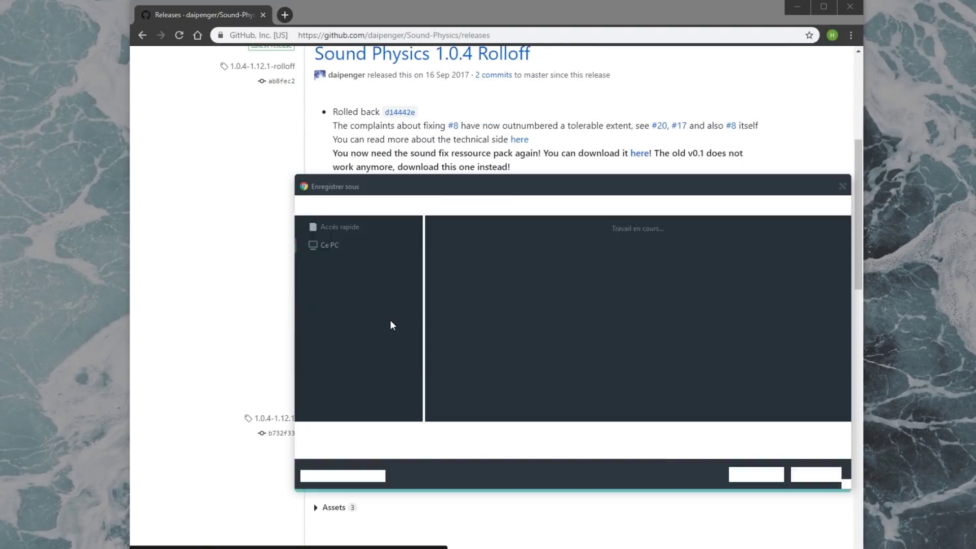
click(756, 474)
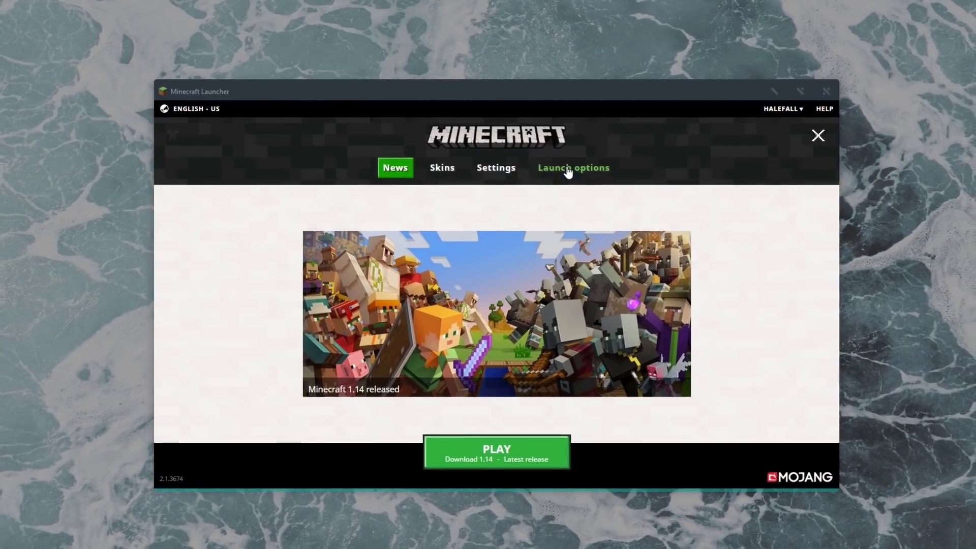
- Create and save a launch profile in the Minecraft Launcher named 1.12.2 that uses release 1.12.2
click(623, 171)
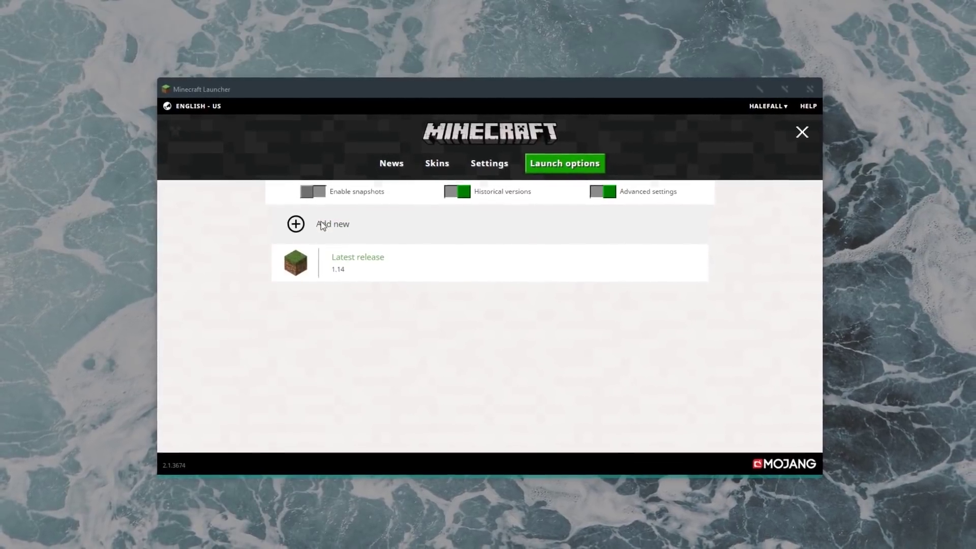
click(323, 228)
click(396, 227)
text(1.12.2)
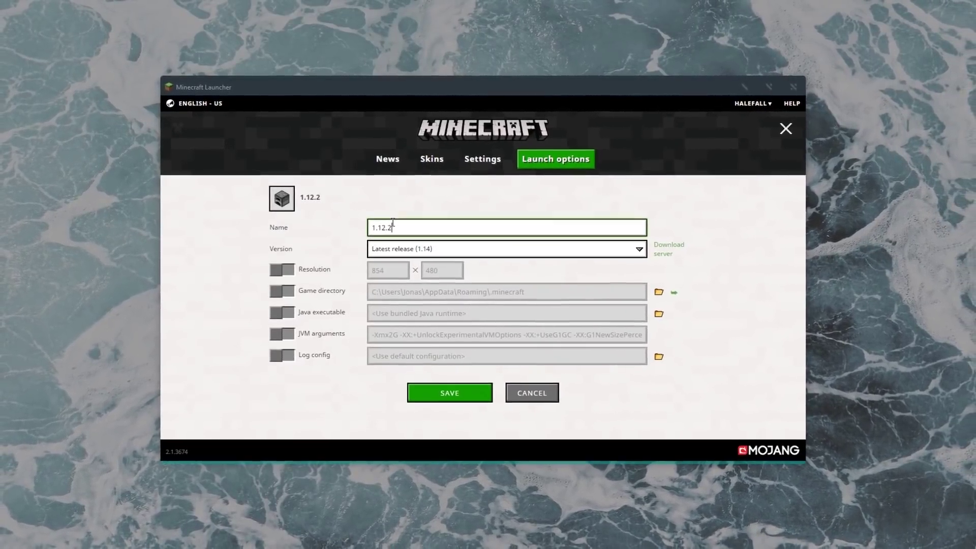
click(408, 247)
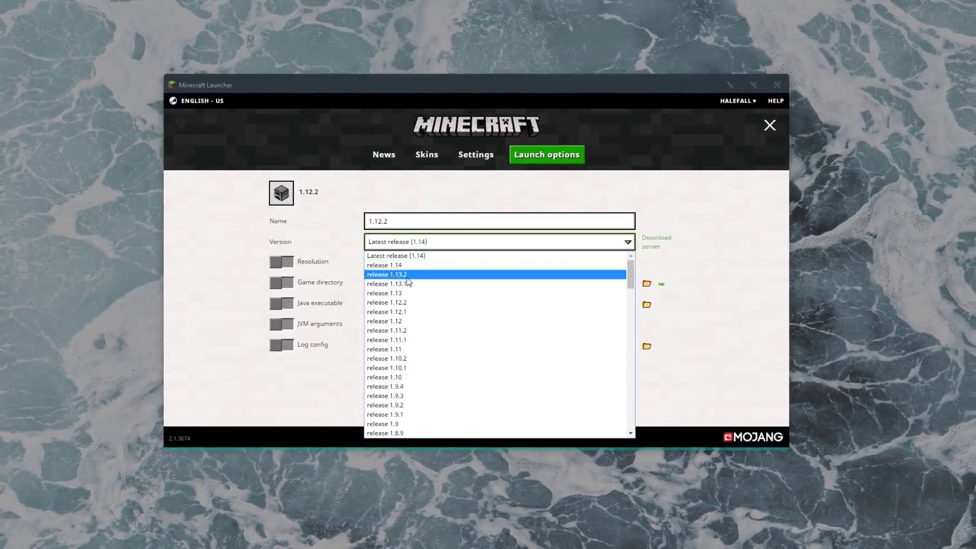
click(411, 300)
click(440, 378)
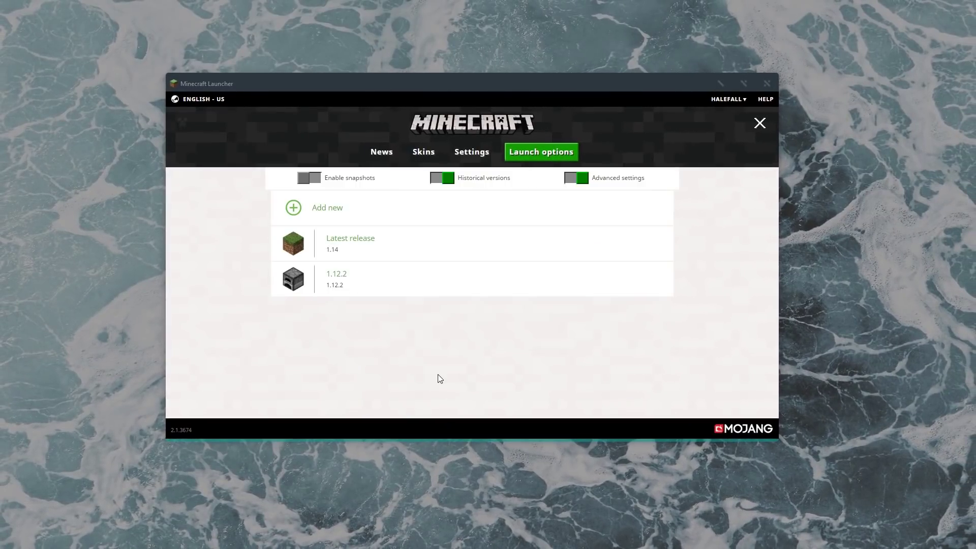
- Choose the 1.12.2 profile on the launcher's news page and start the game with it
click(382, 151)
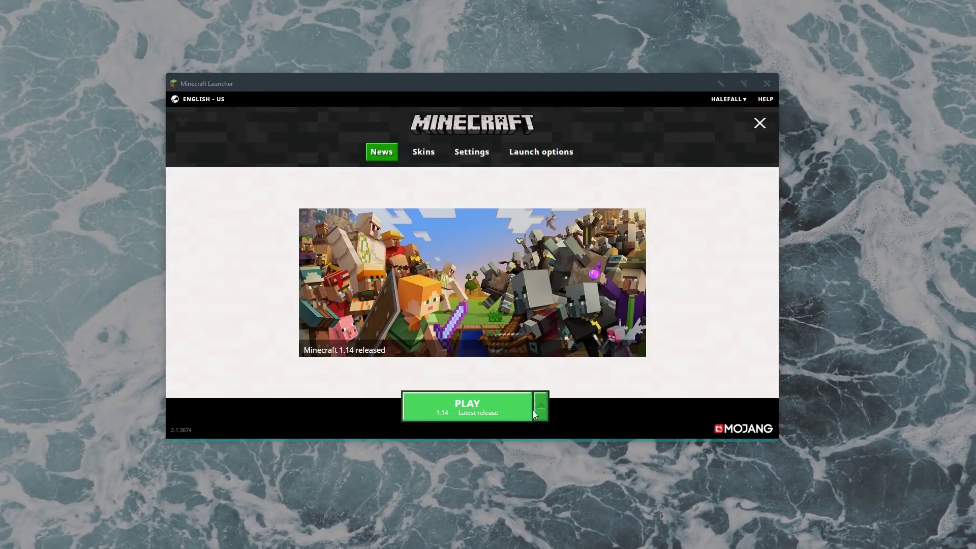
click(540, 407)
click(506, 377)
click(479, 411)
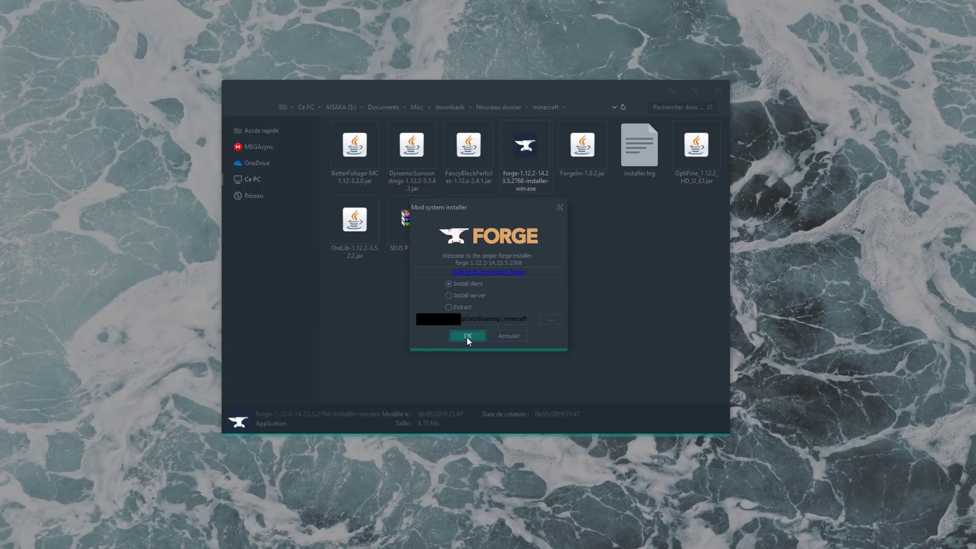
- Install the Forge 1.12.2-14.23.5.2768 client into the .minecraft folder and launch the game with the forge profile
click(466, 335)
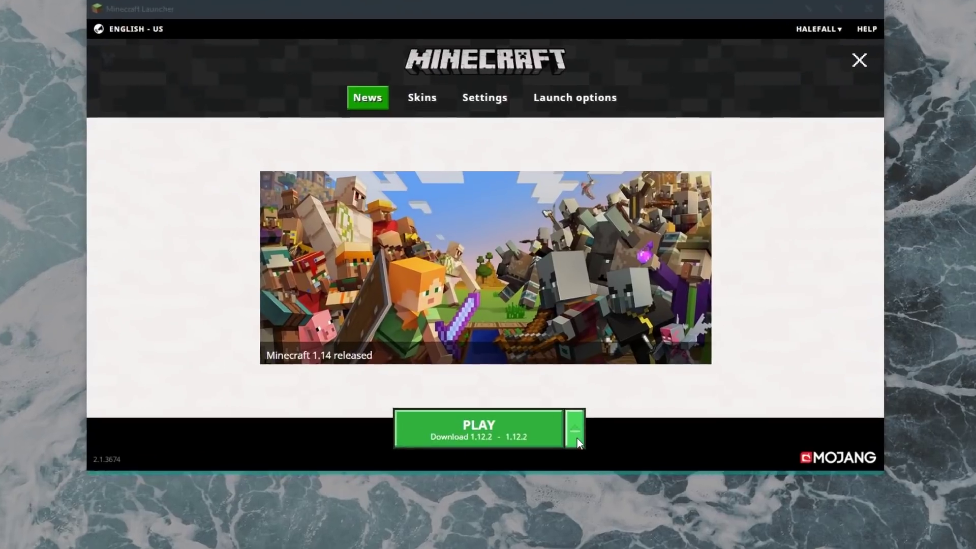
click(575, 430)
click(524, 401)
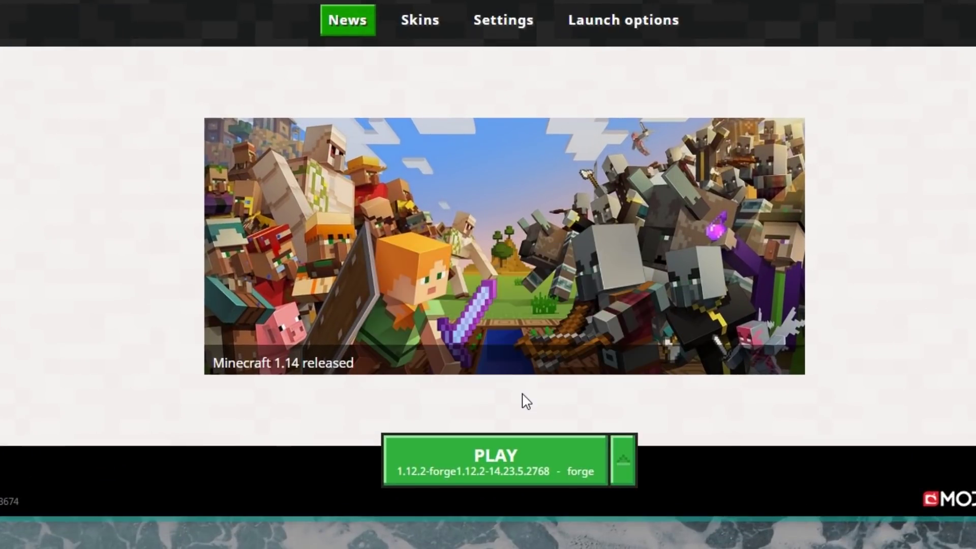
click(517, 465)
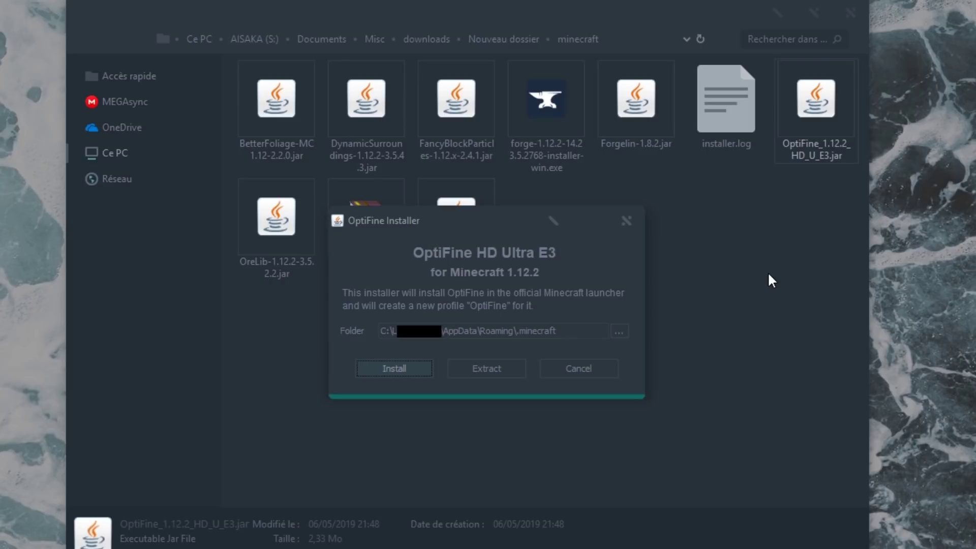
- Extract the OptiFine mod from its installer as OptiFine_1.12.2_HD_U_E3_MOD.jar in the minecraft downloads folder
click(504, 370)
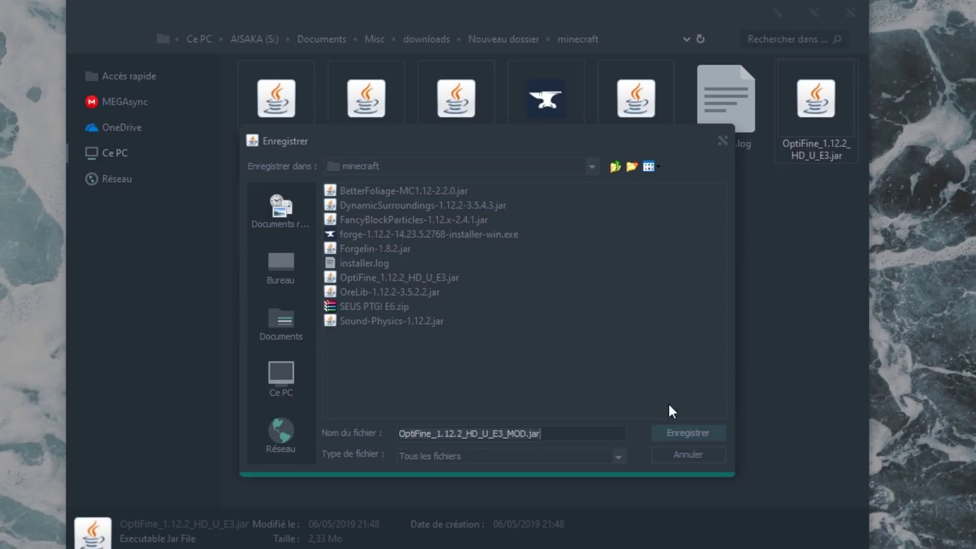
click(690, 431)
click(492, 330)
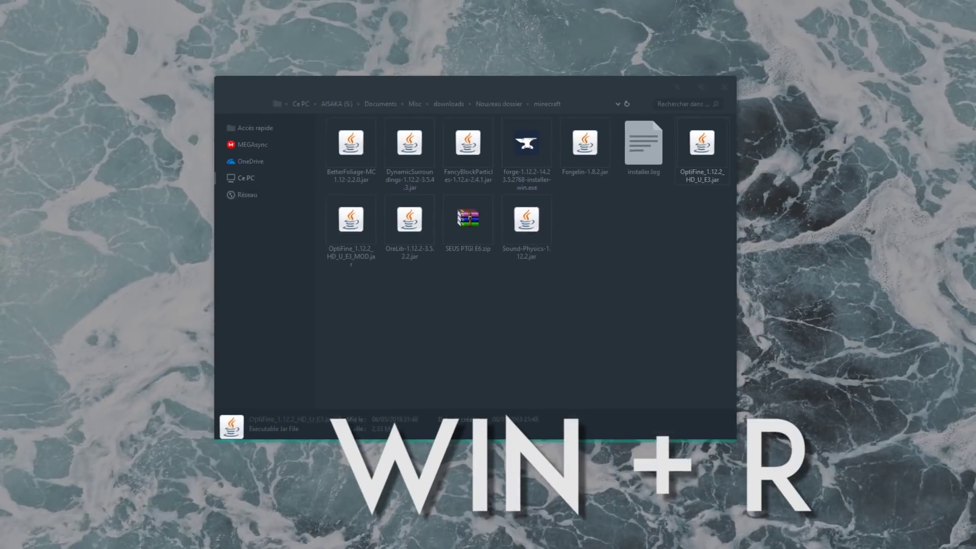
- Open the .minecraft mods folder through %appdata% and arrange its window beside the narrowed minecraft downloads window
key(super+r)
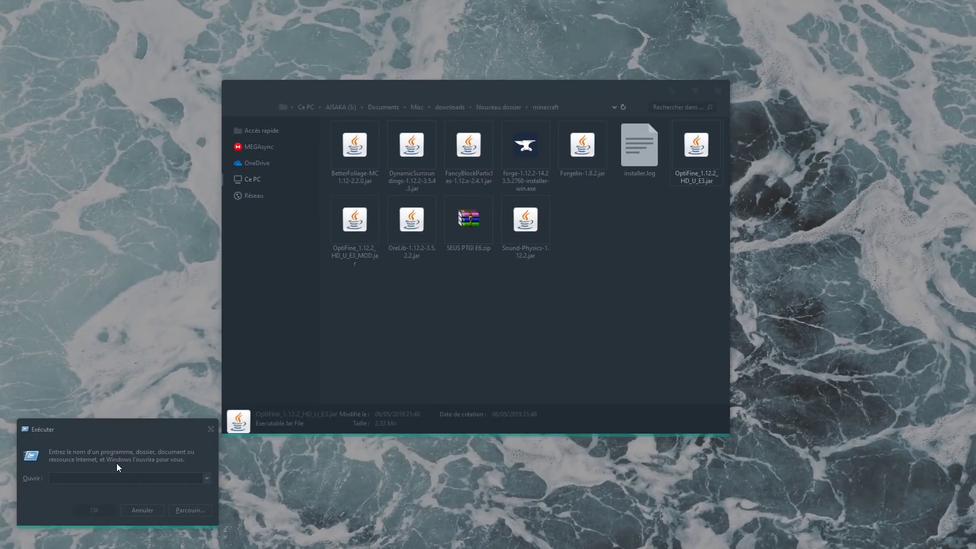
text(%appda)
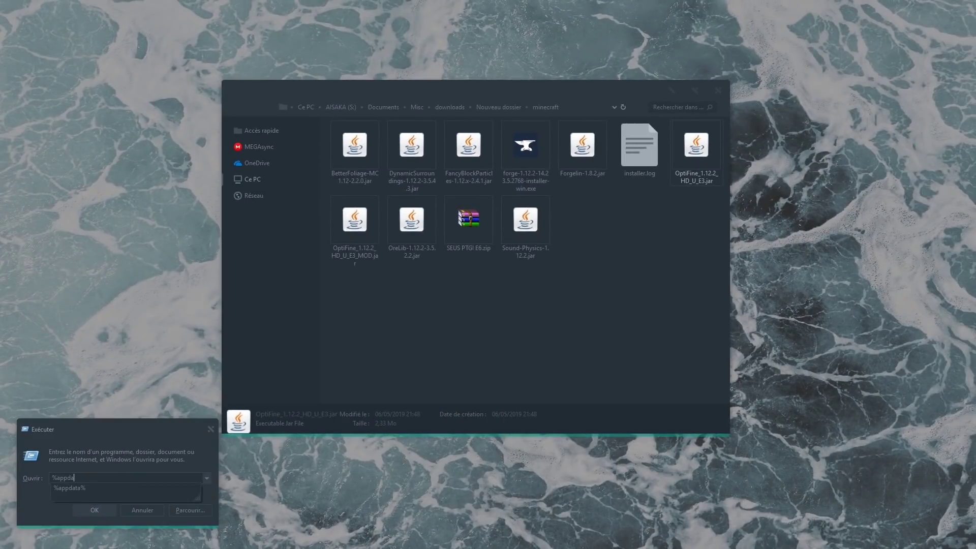
text(ta%)
key(Return)
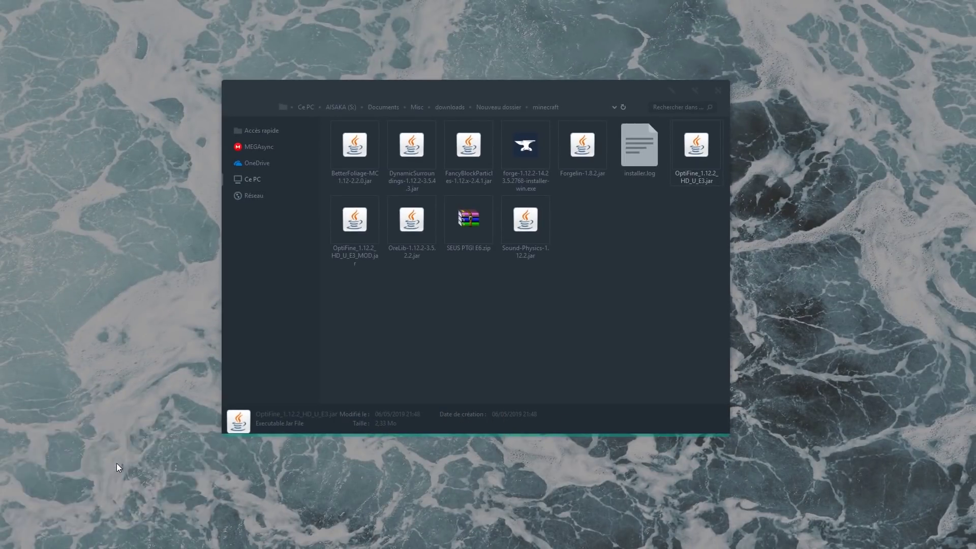
double_click(369, 154)
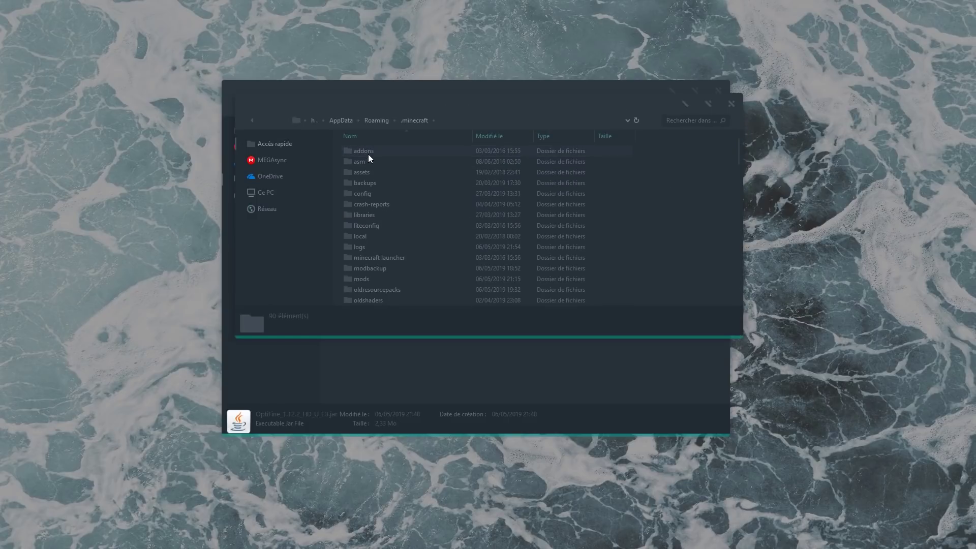
double_click(370, 282)
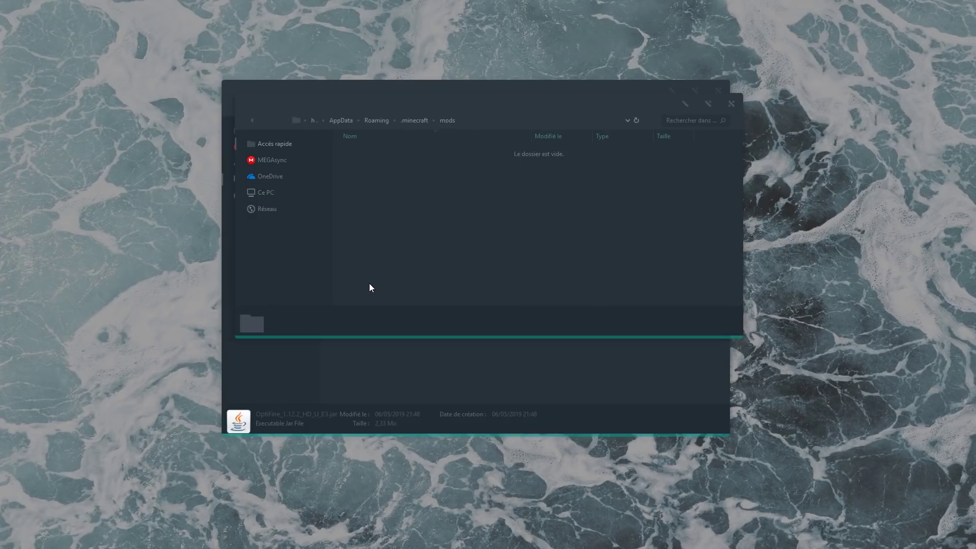
drag(377, 98, 581, 158)
drag(492, 102, 349, 138)
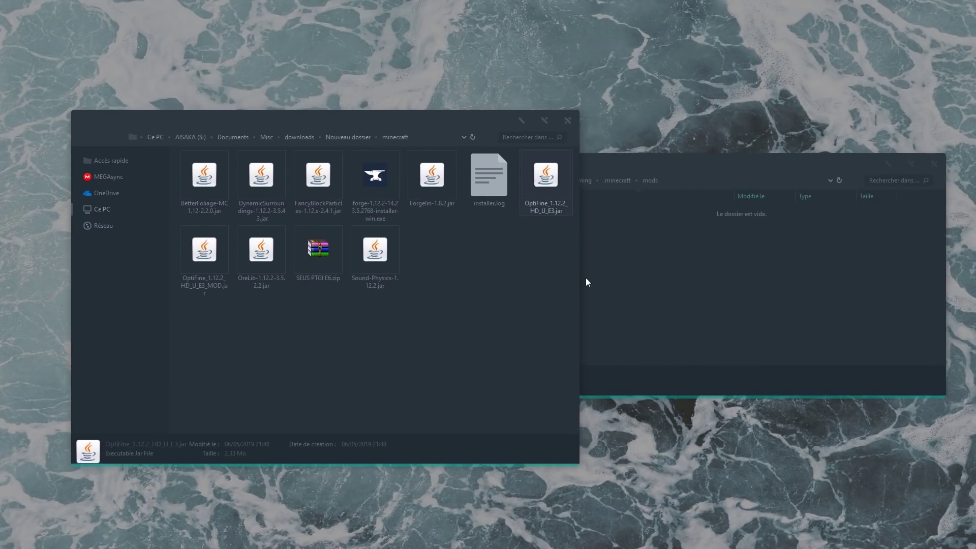
drag(561, 276, 421, 274)
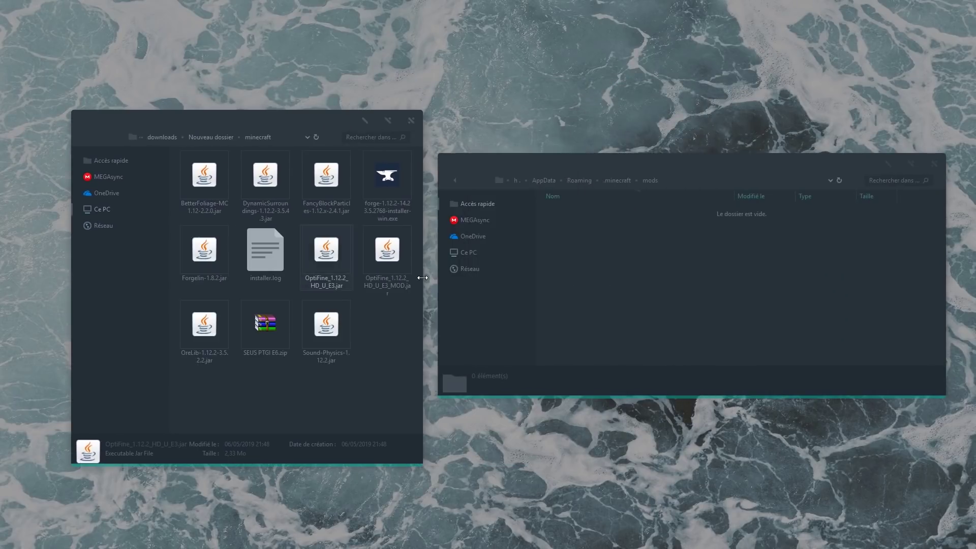
- Copy the BetterFoliage, DynamicSurroundings, FancyBlockParticles, Forgelin, OreLib, Sound-Physics and OptiFine_1.12.2_HD_U_E3_MOD jars into the mods folder
click(206, 178)
drag(188, 182, 616, 286)
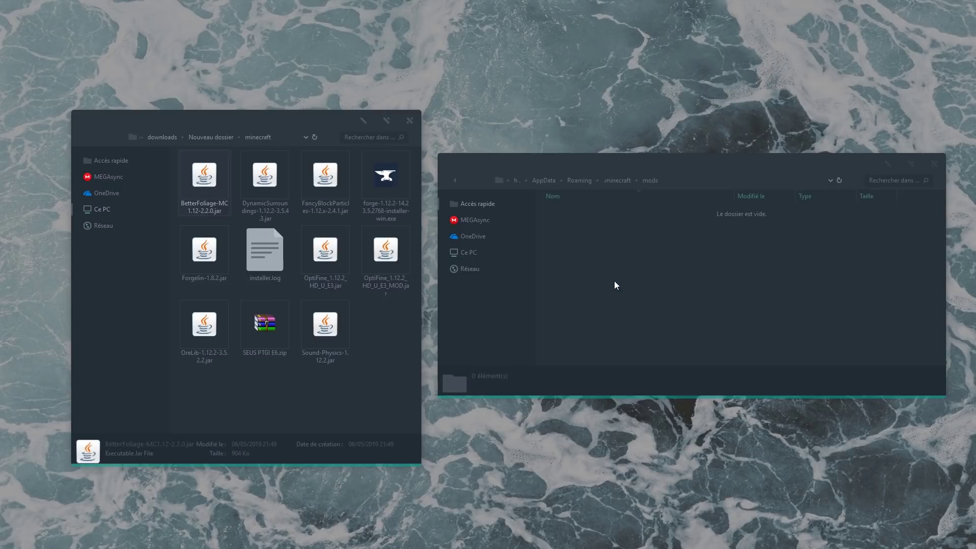
drag(265, 177, 624, 306)
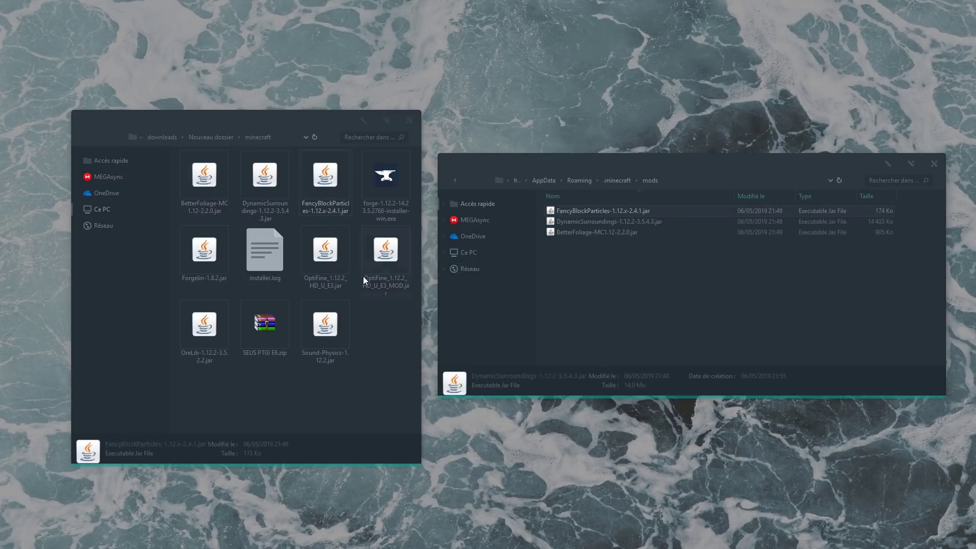
drag(204, 250, 622, 305)
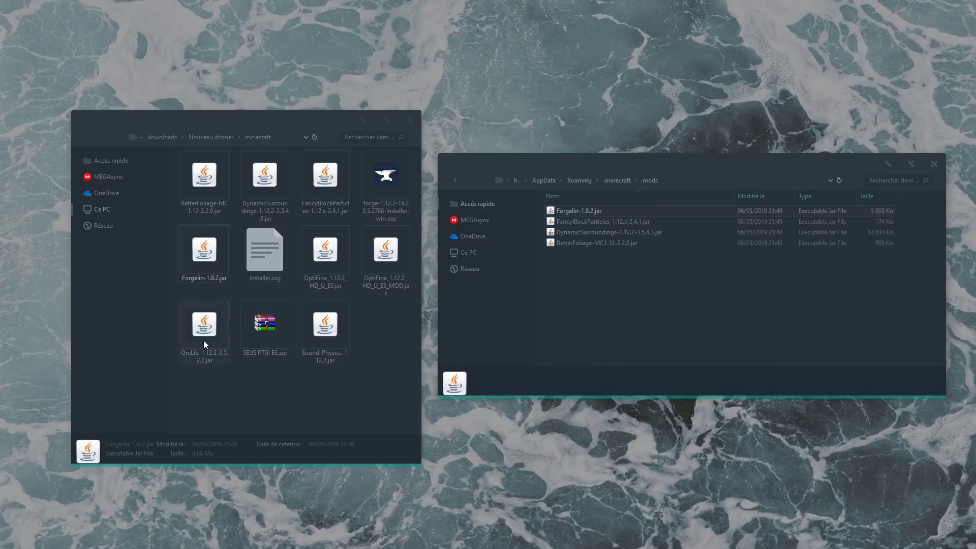
drag(205, 344, 645, 325)
drag(347, 334, 666, 332)
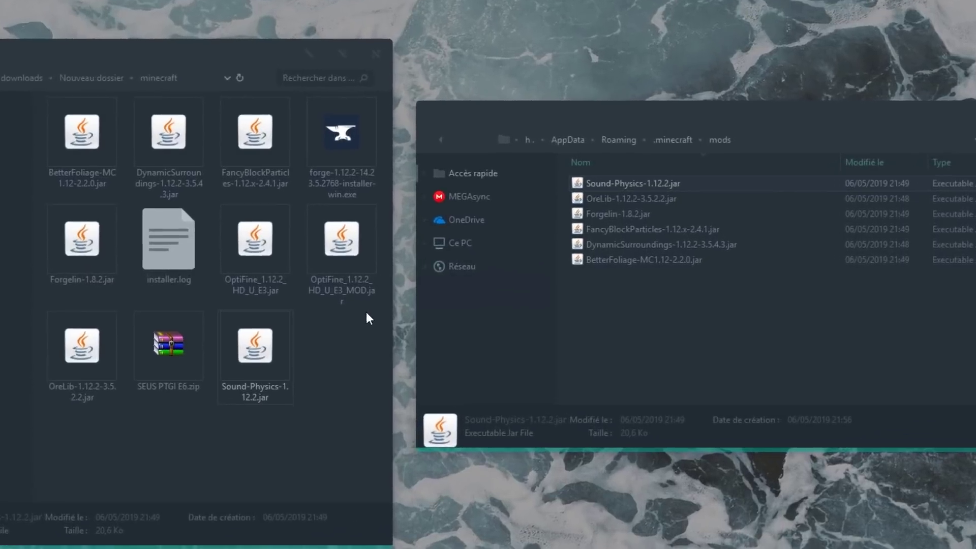
drag(350, 245, 781, 366)
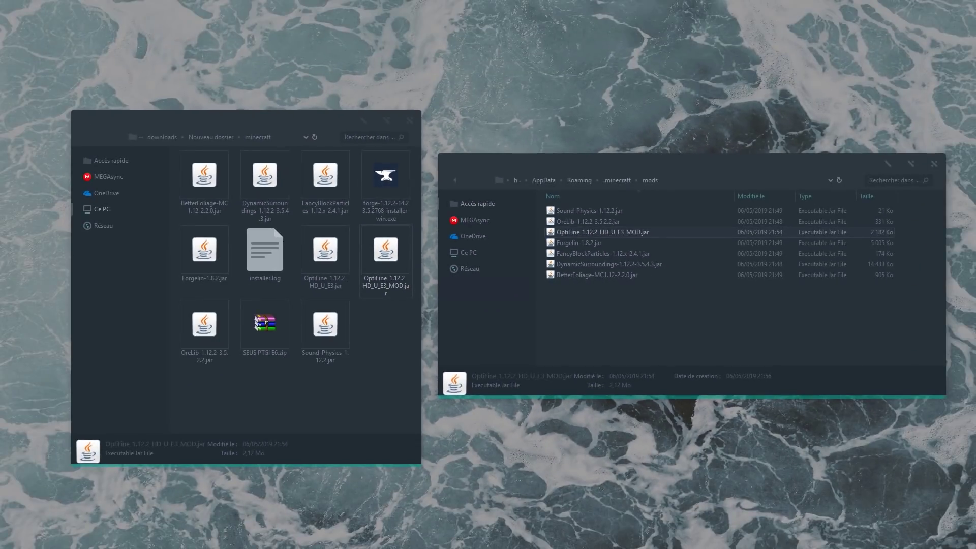
- Save Vanilla-Normals-Renewed-1.12-master.zip from its GitHub repository in the minecraft downloads folder
click(618, 181)
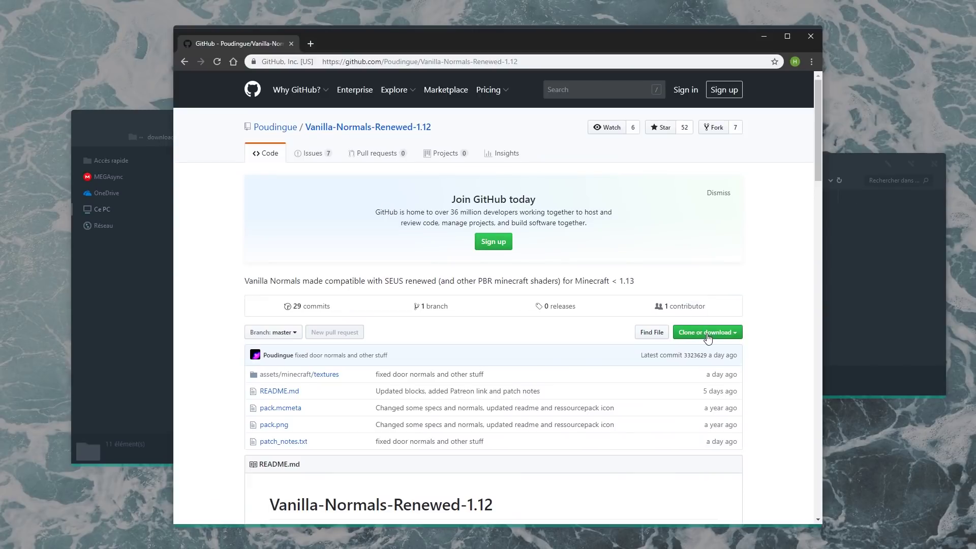
click(707, 332)
click(697, 415)
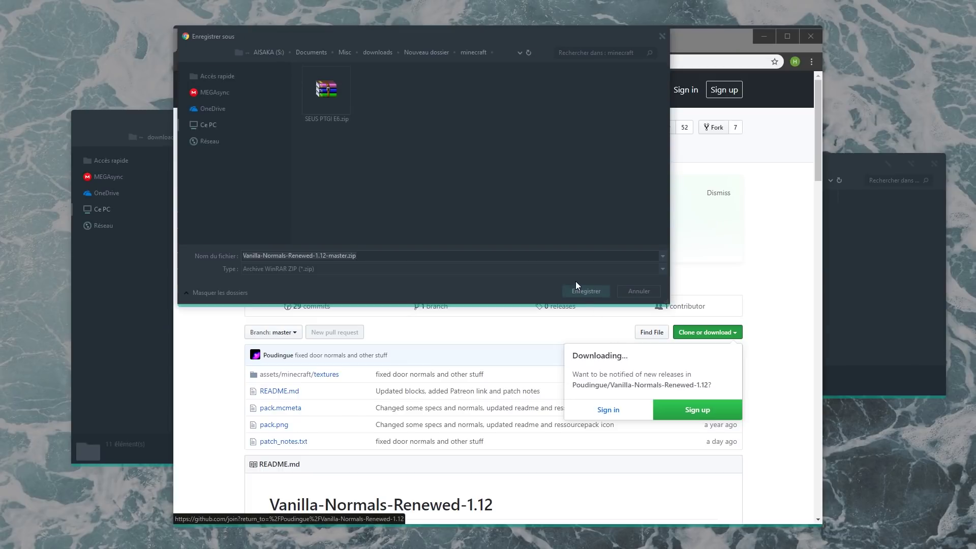
click(586, 292)
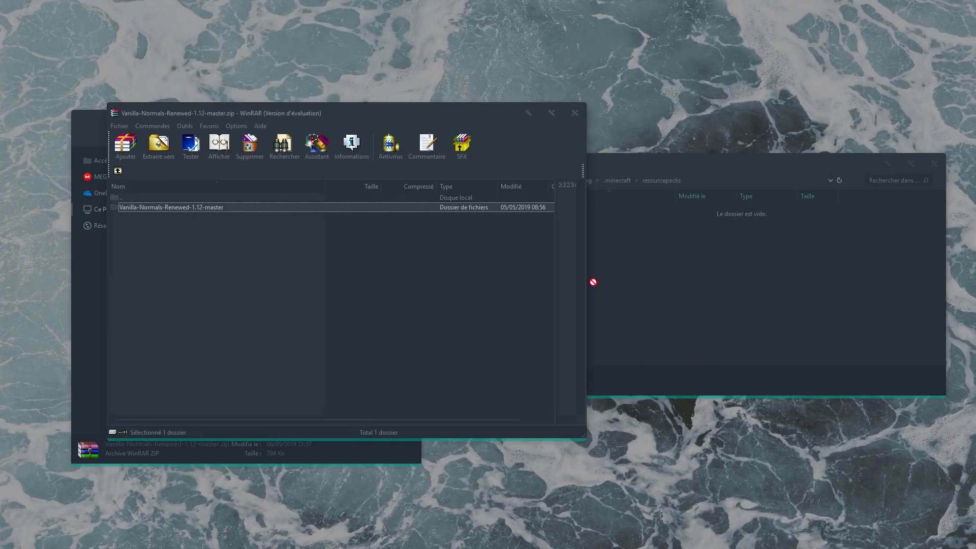
- Extract the Vanilla-Normals-Renewed-1.12-master folder into the .minecraft resourcepacks folder and copy y76Eflmw.zip there
drag(593, 282, 724, 296)
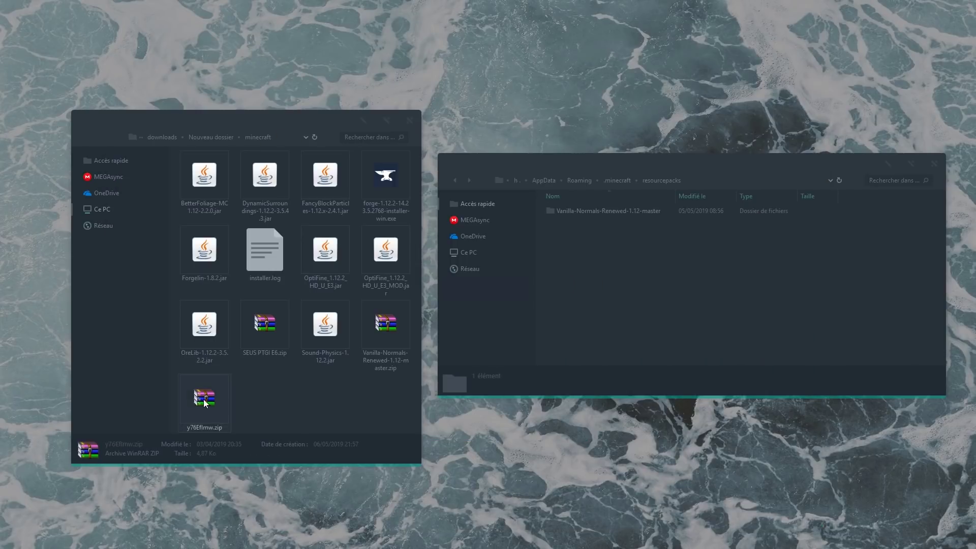
drag(203, 399, 652, 302)
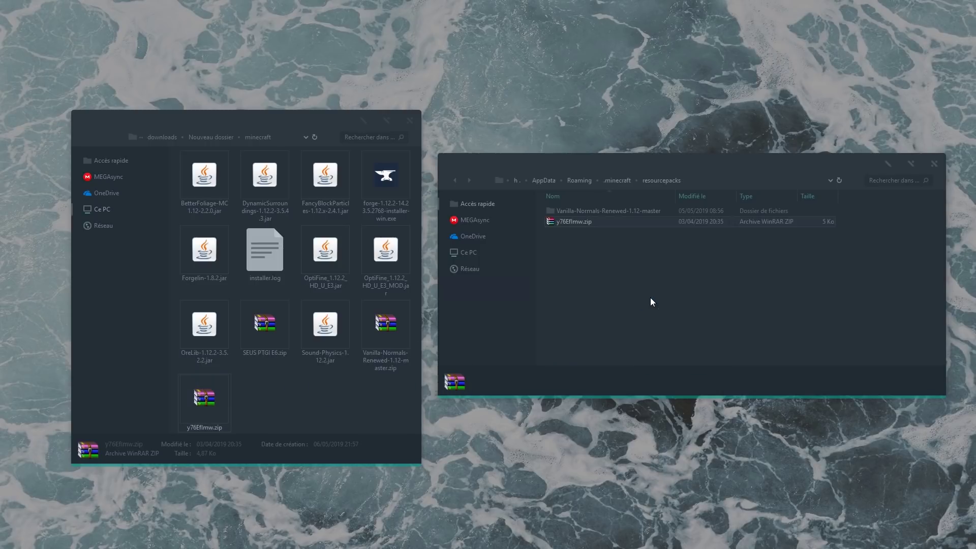
click(599, 280)
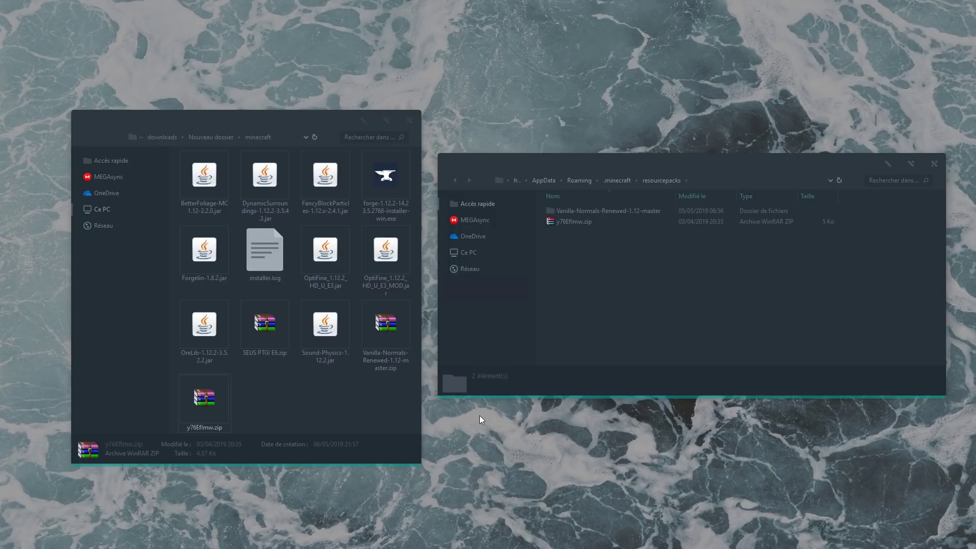
- Rename the y76Eflmw.zip resource pack in the resourcepacks folder as Mirrors.zip
click(605, 226)
key(F2)
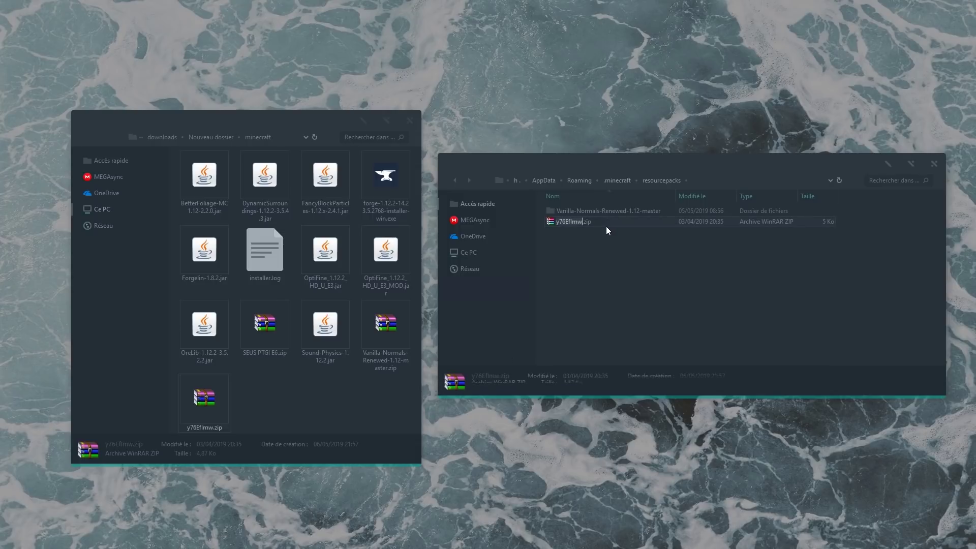
text(Mirrors)
click(601, 244)
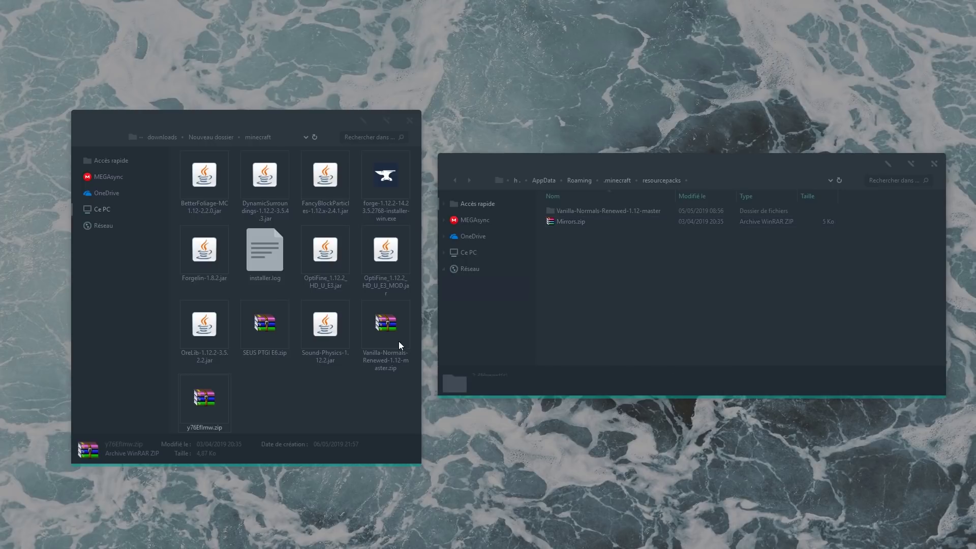
- Create a text document in the minecraft downloads folder and enter the line "hrtf = true" in it
right_click(295, 398)
mouse_move(280, 373)
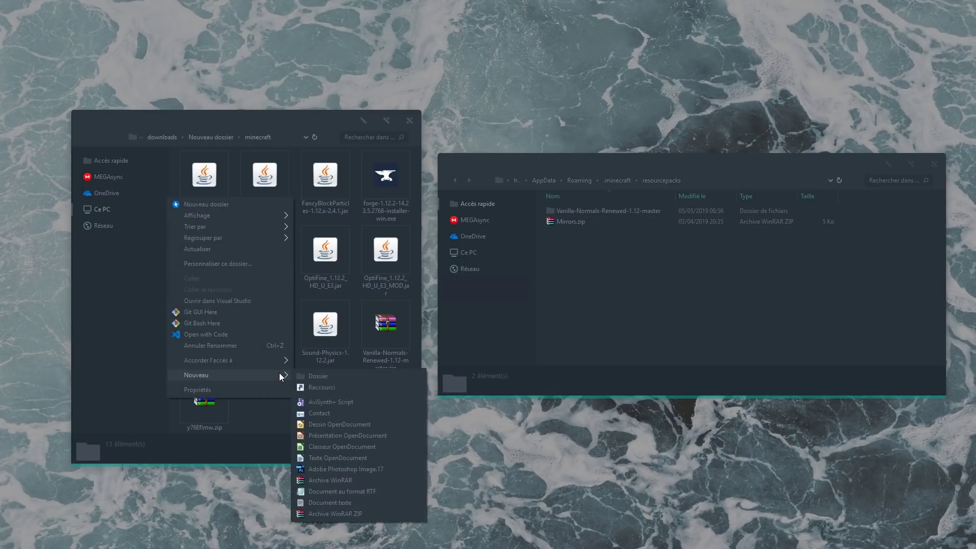
click(338, 503)
key(Return)
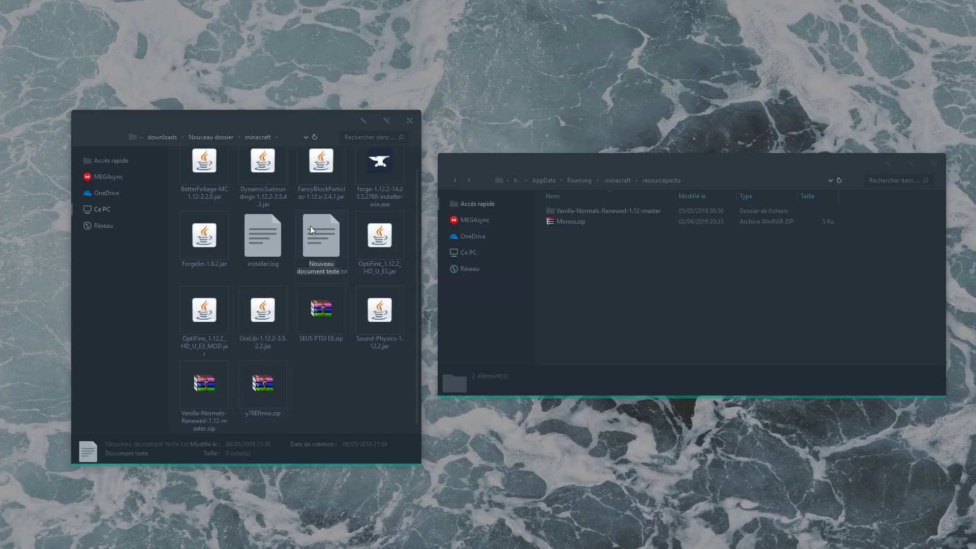
double_click(310, 226)
text(hrtf = true)
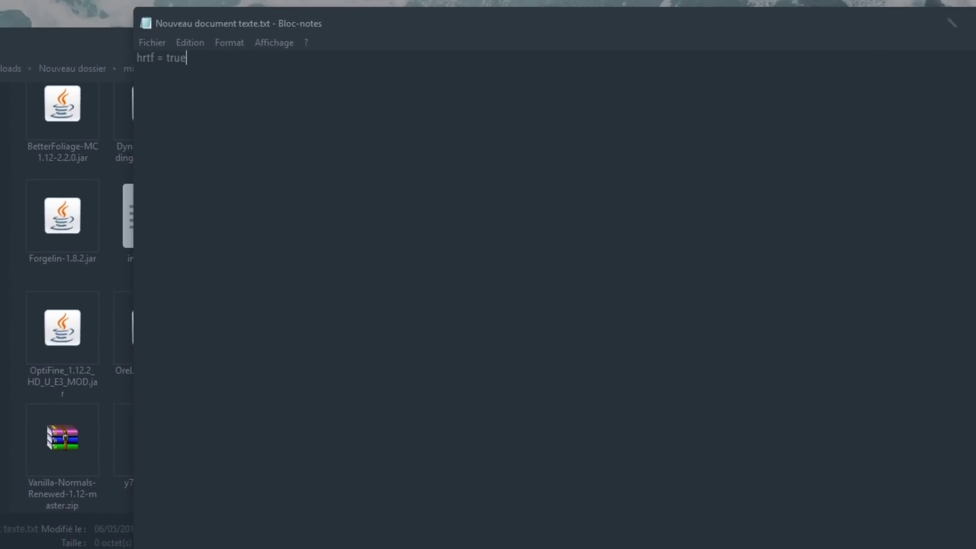
- Save the text document as alsoft.ini with the all-files type and copy it into the AppData Roaming folder
click(152, 42)
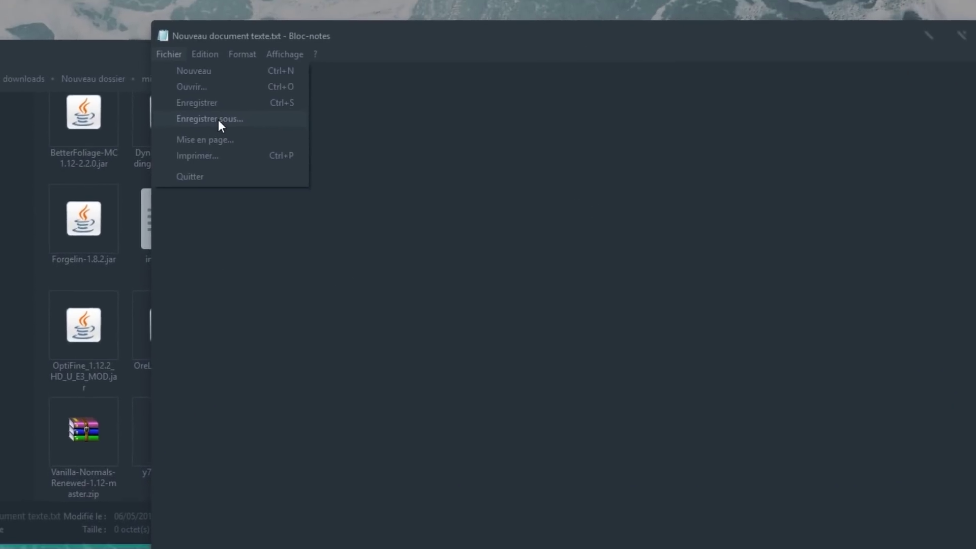
click(209, 118)
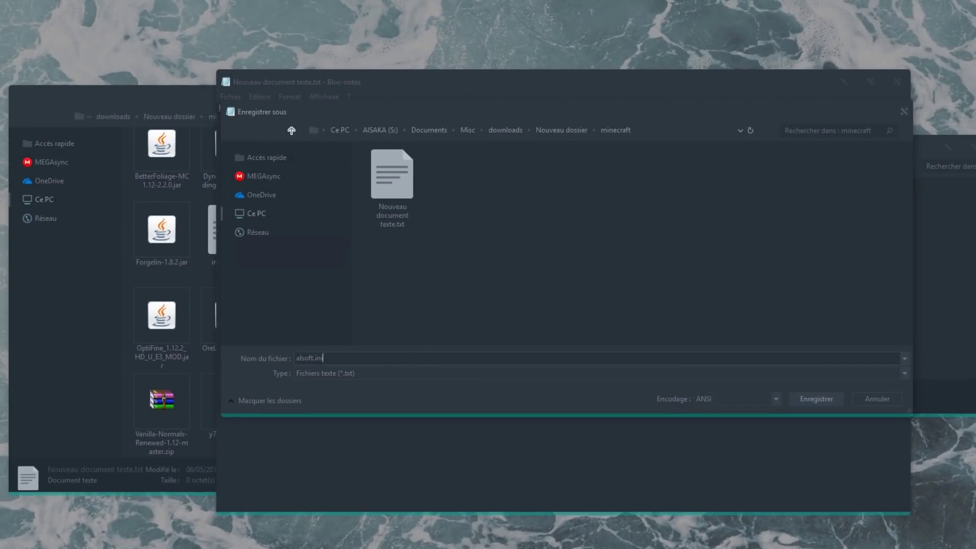
click(347, 377)
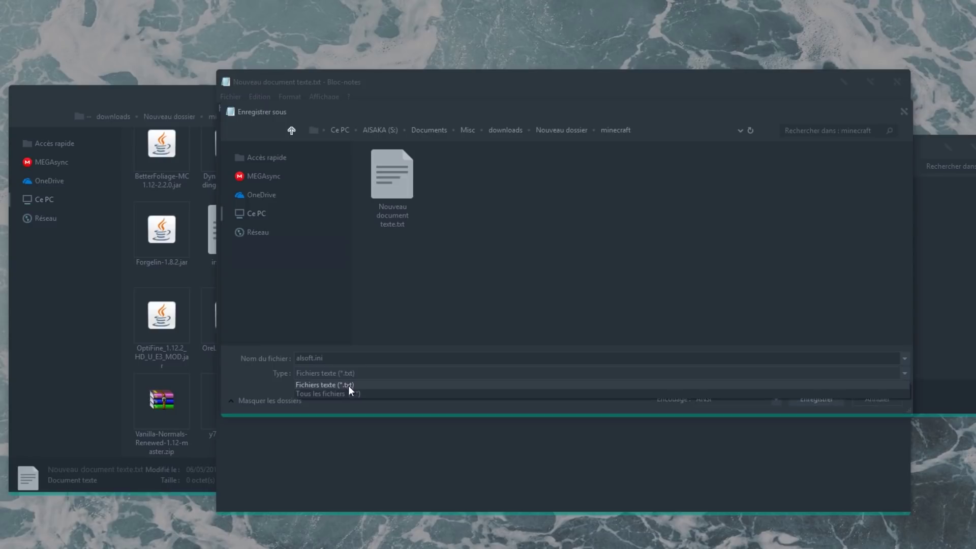
click(348, 396)
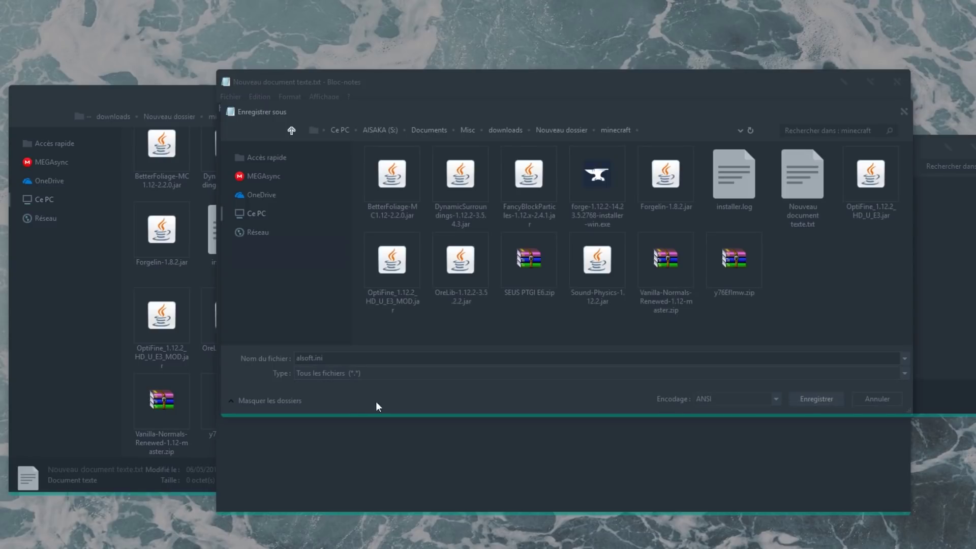
click(816, 398)
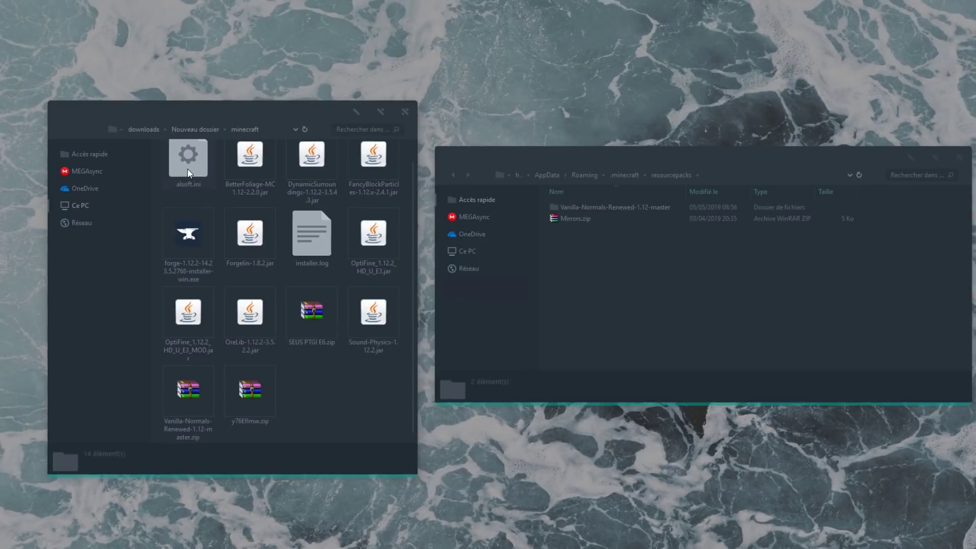
drag(191, 163, 580, 178)
- Check the default sample rate and bit depth of the default speakers in the Windows sound settings
right_click(874, 548)
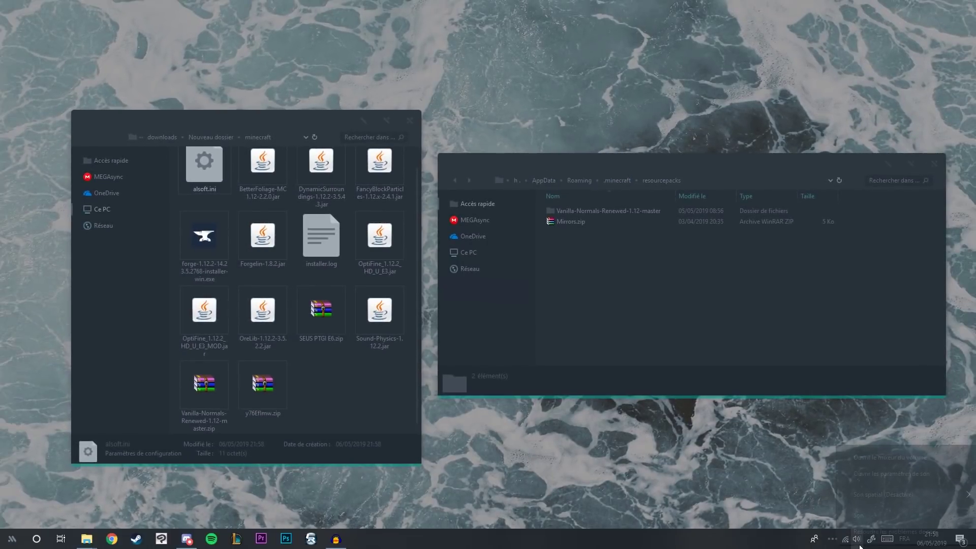
click(859, 515)
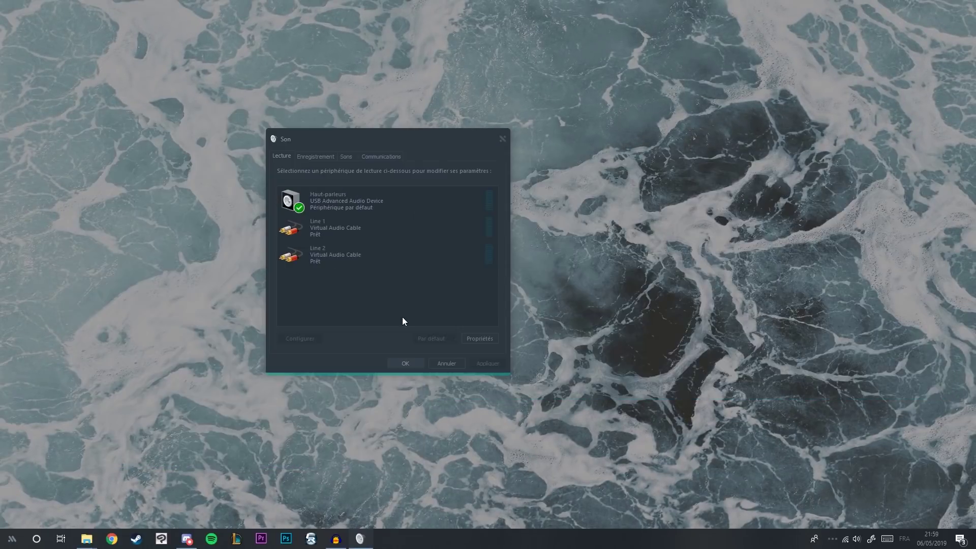
double_click(384, 195)
click(401, 195)
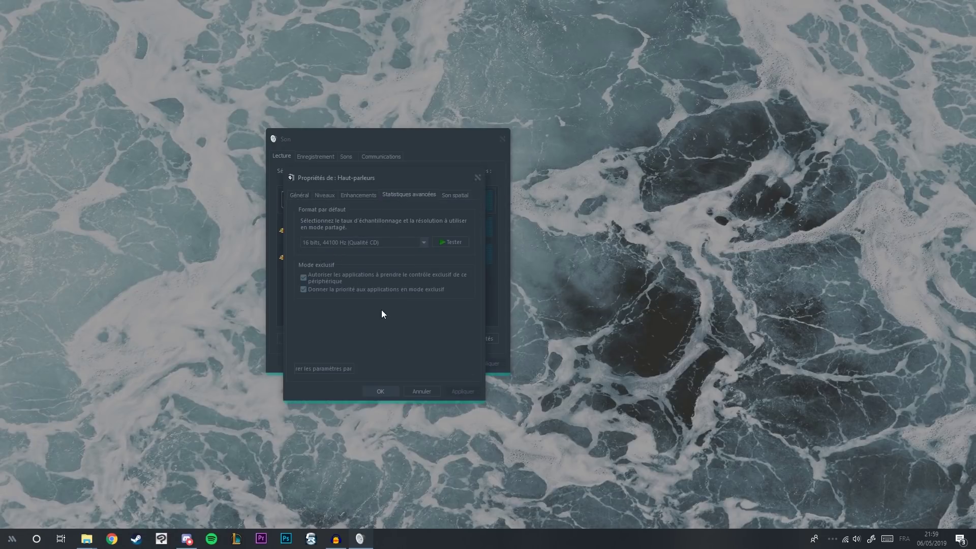
click(386, 391)
click(411, 363)
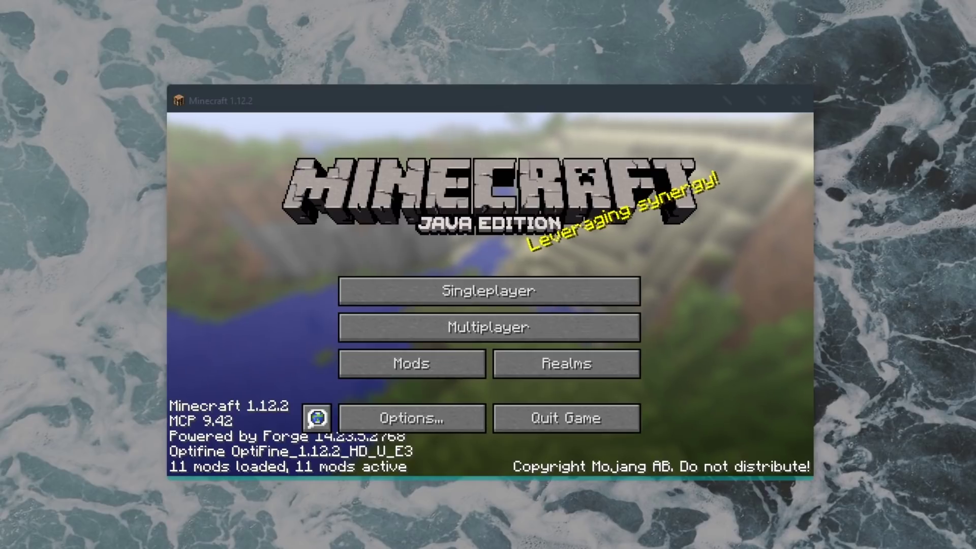
- Add SEUS PTGI E6.zip from the minecraft downloads folder to the game's shaderpacks folder and close both folder windows
click(446, 416)
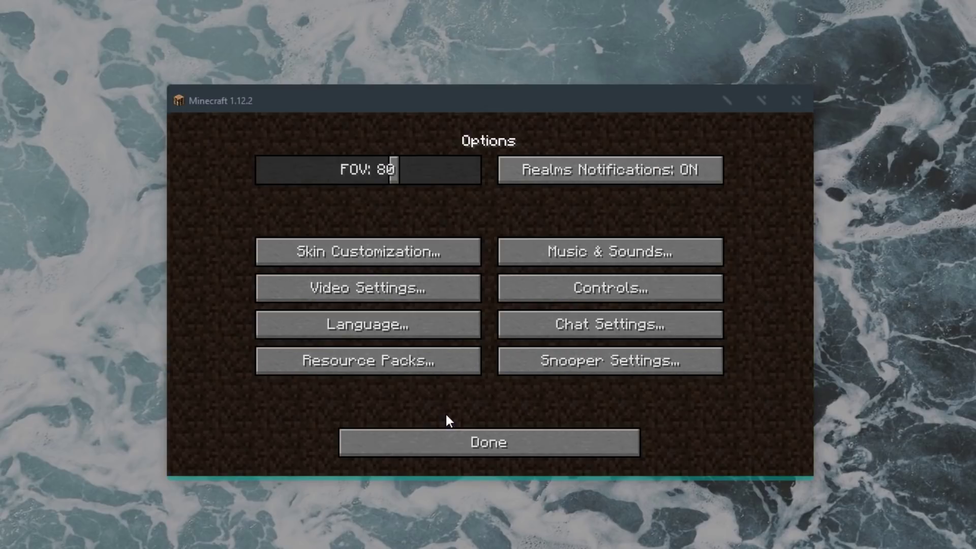
click(395, 288)
click(385, 358)
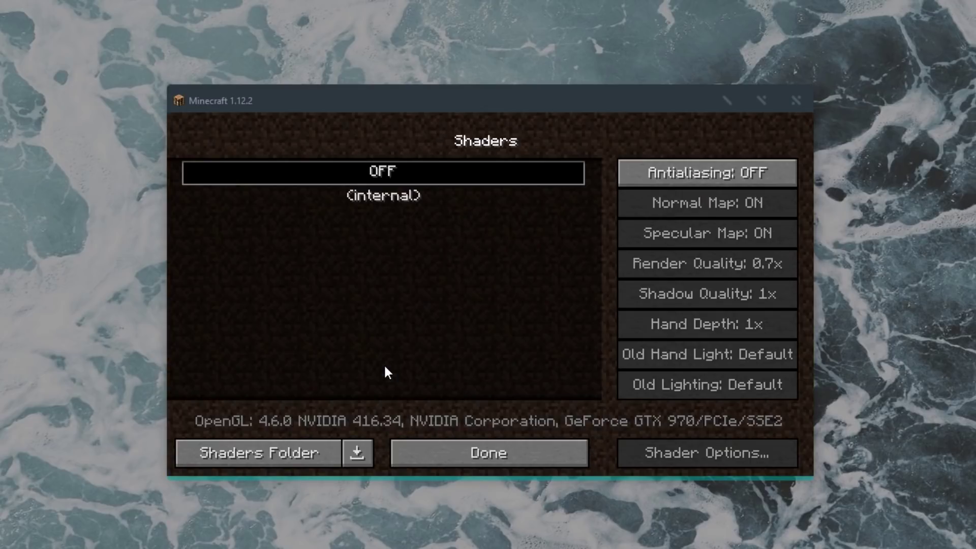
click(316, 458)
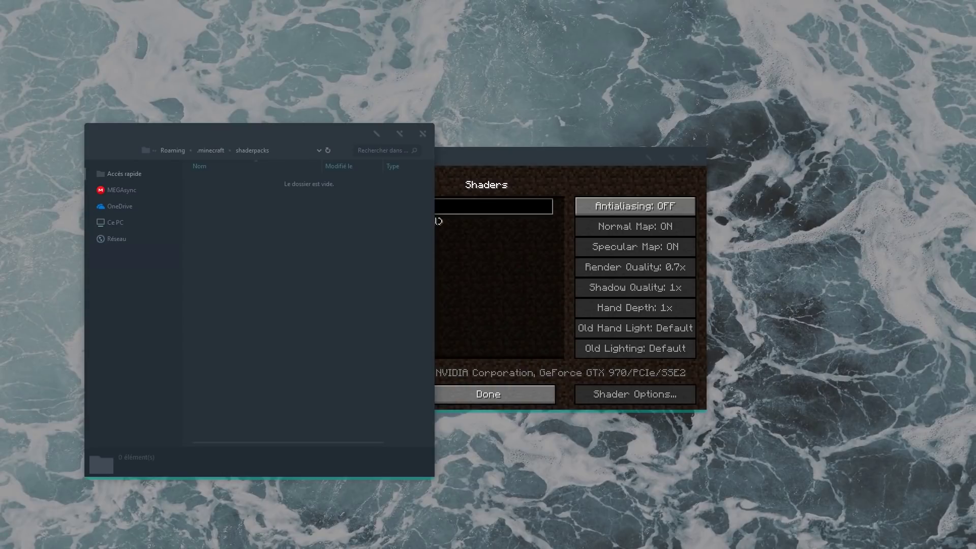
drag(708, 338, 360, 278)
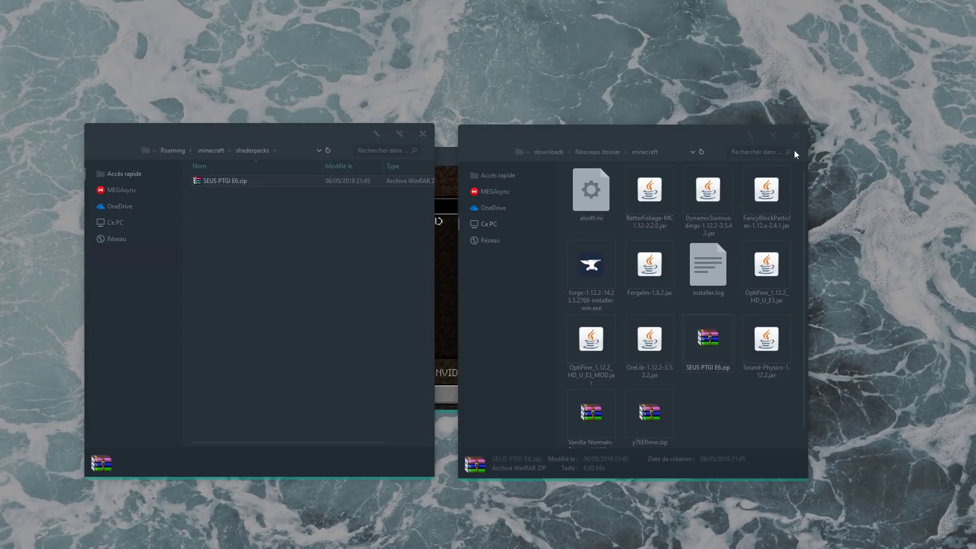
click(796, 135)
key(alt+F4)
- Activate the SEUS PTGI E6.zip shader pack and maximize the game window
click(398, 241)
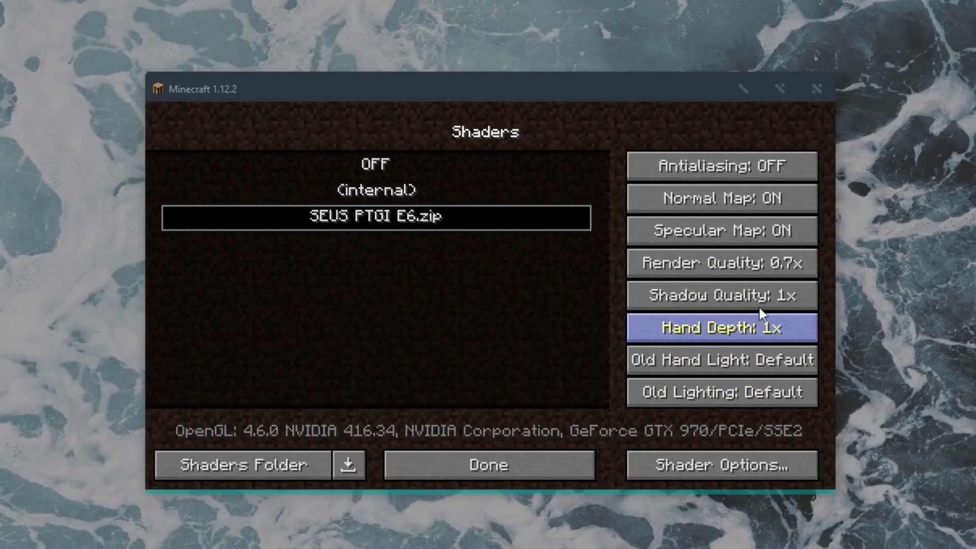
click(780, 89)
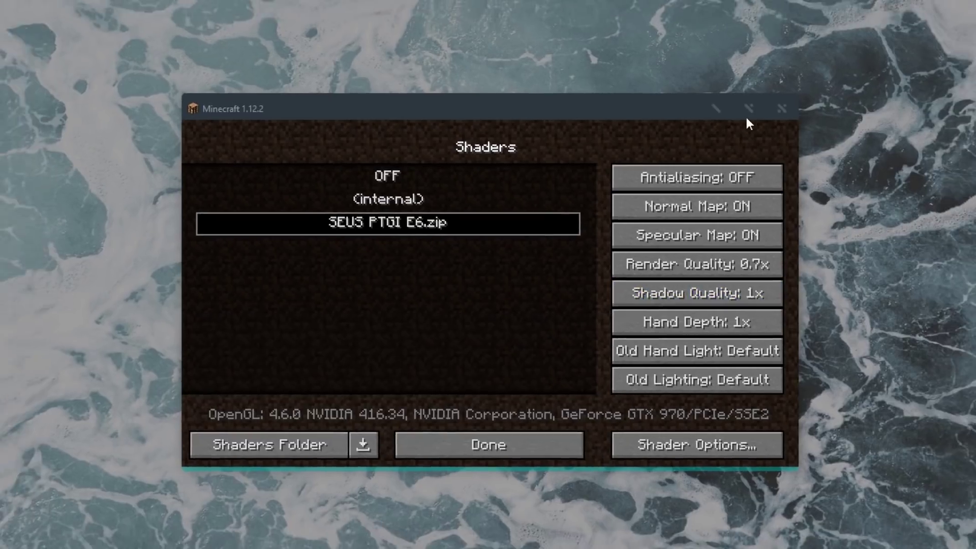
- Review the Lighting & Shadows options of the active shader pack
click(881, 537)
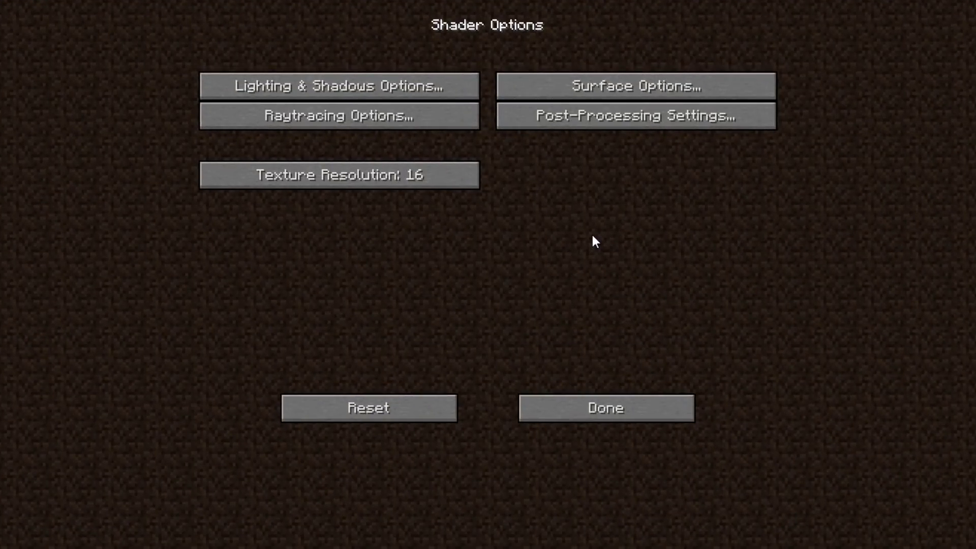
click(419, 93)
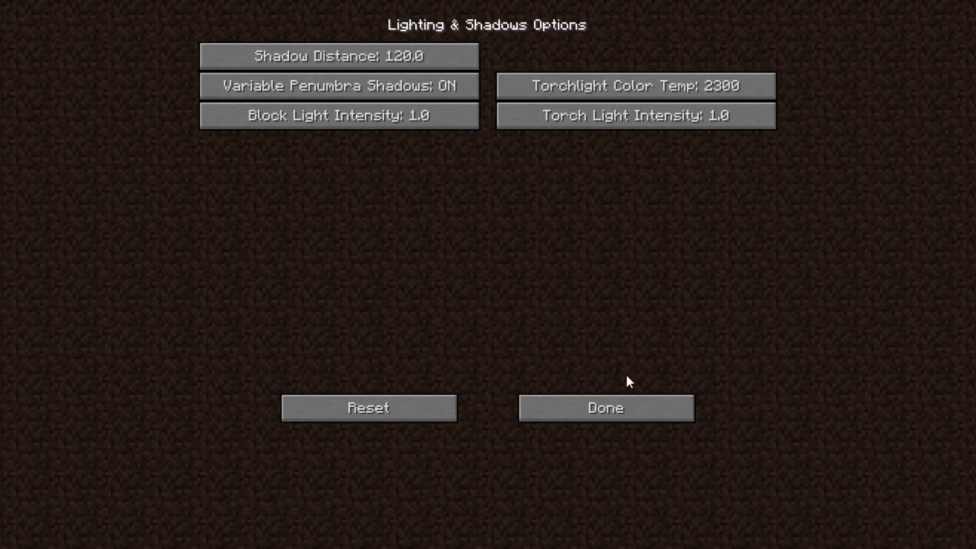
click(626, 410)
- Turn on Full Raytrace Reflections, Screen-Space Reflection Tracing and Screen-Space GI Tracing in the shader's raytracing options
click(404, 119)
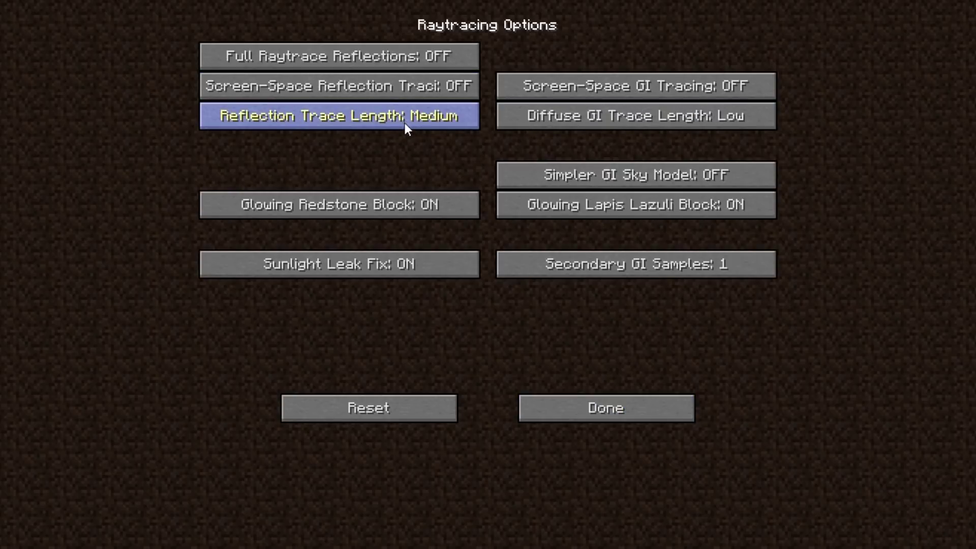
click(450, 63)
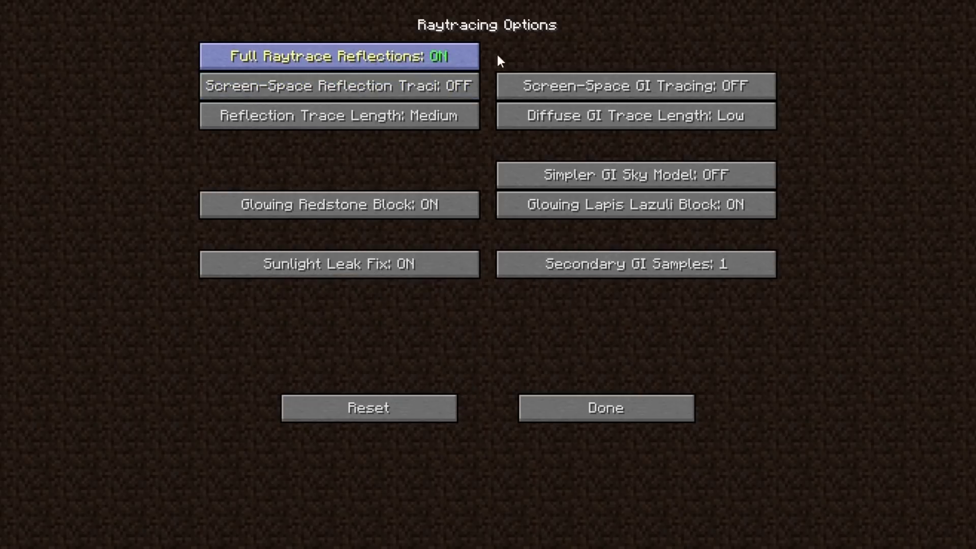
click(465, 52)
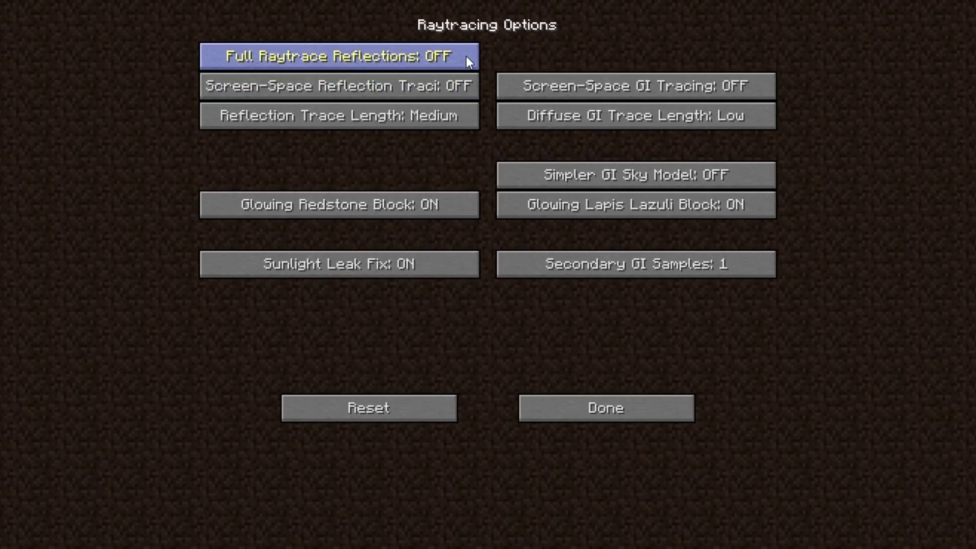
click(465, 55)
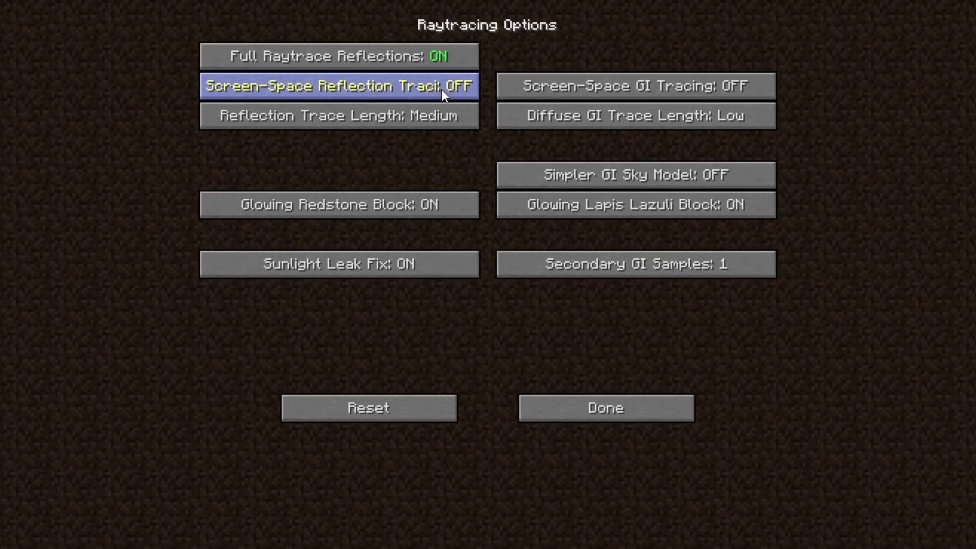
click(441, 89)
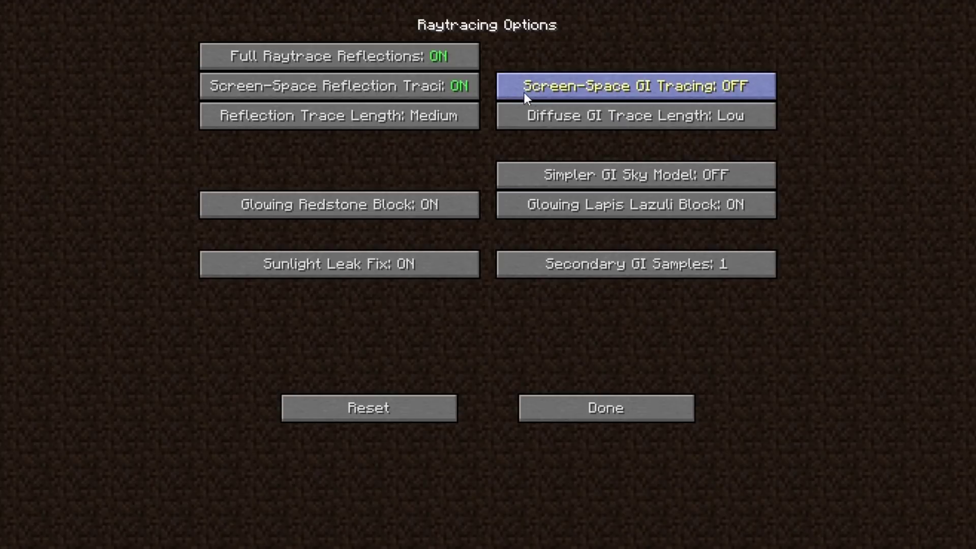
click(597, 95)
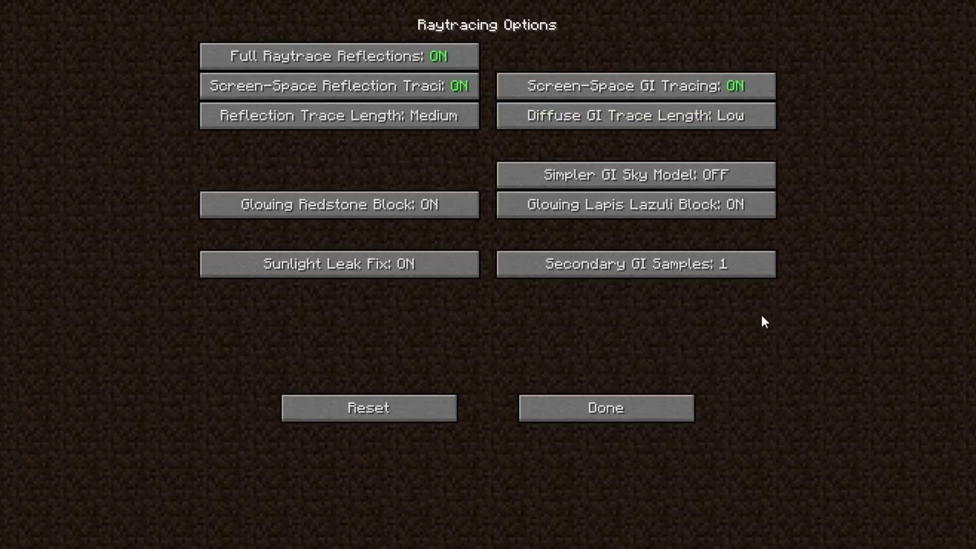
click(612, 412)
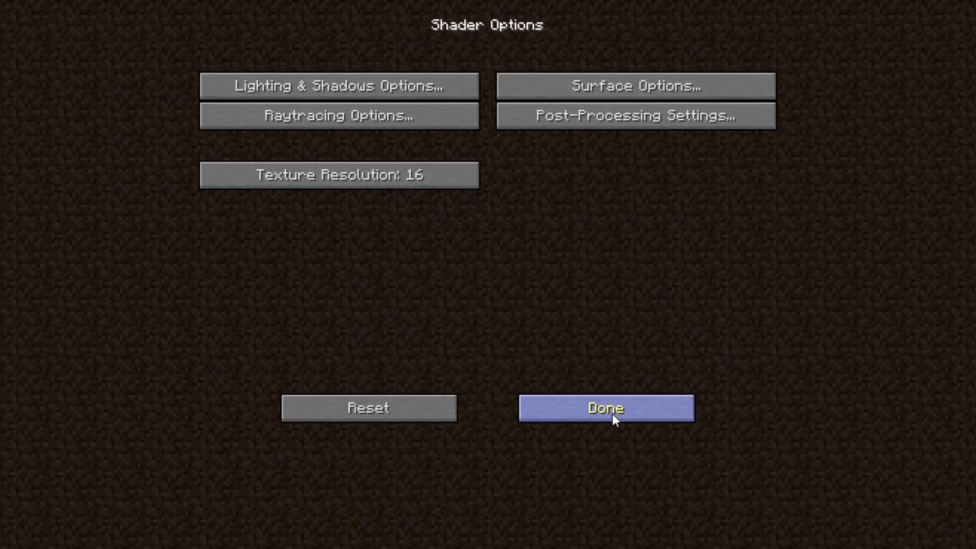
- Review the shader's Surface Options and Post-Processing Settings, including Motion Blur, and return to the video settings
click(610, 86)
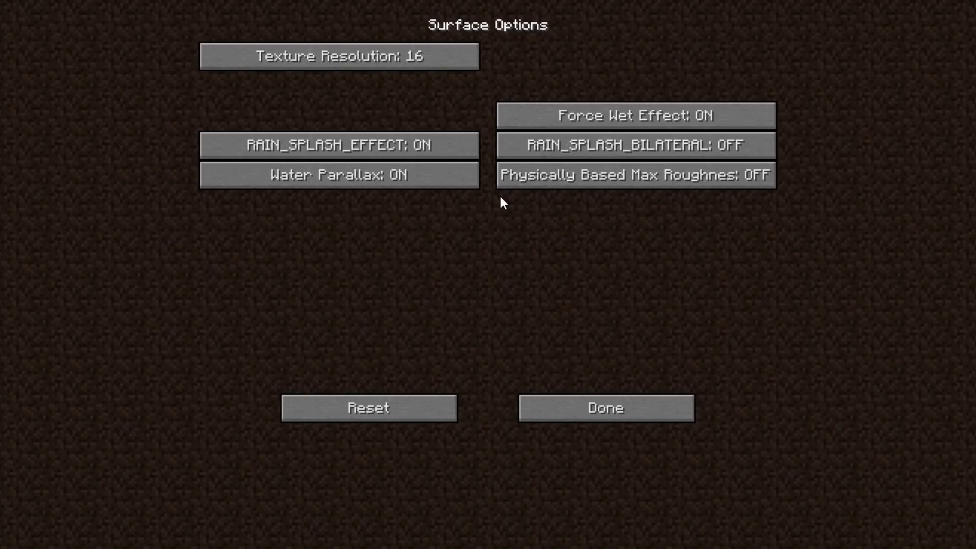
key(Escape)
click(597, 124)
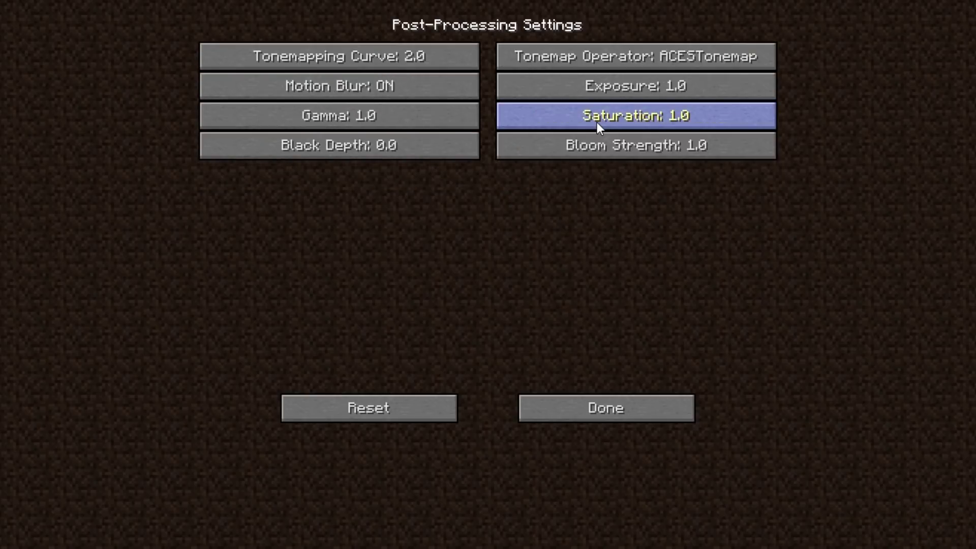
click(392, 86)
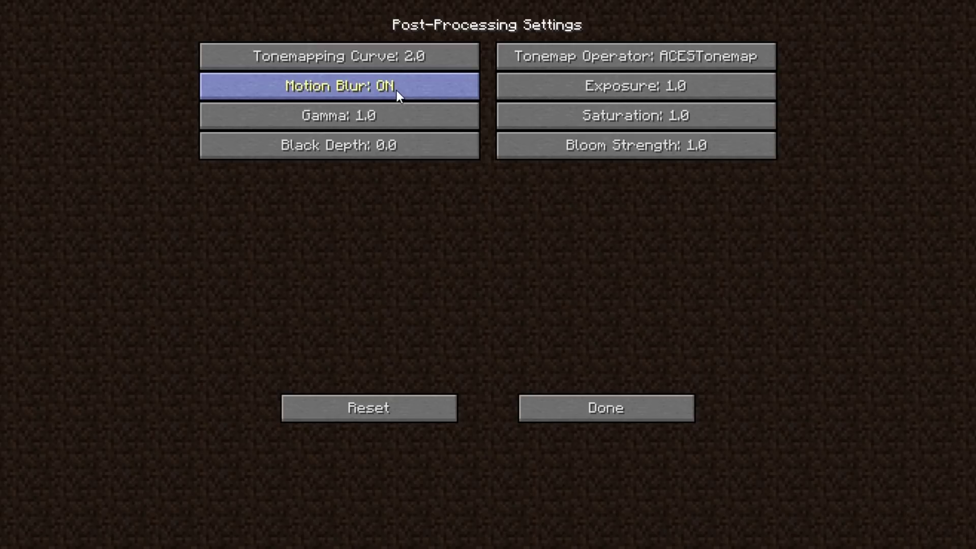
click(586, 407)
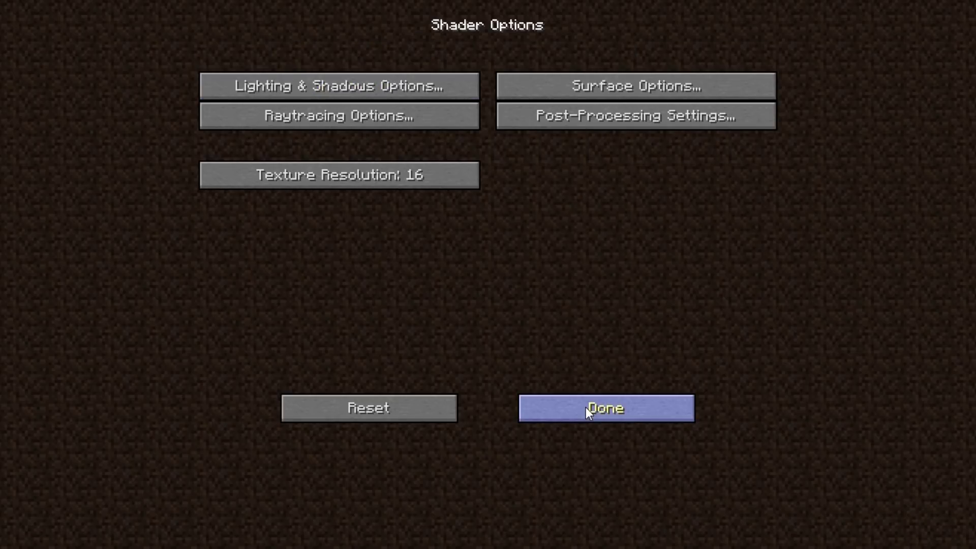
click(564, 399)
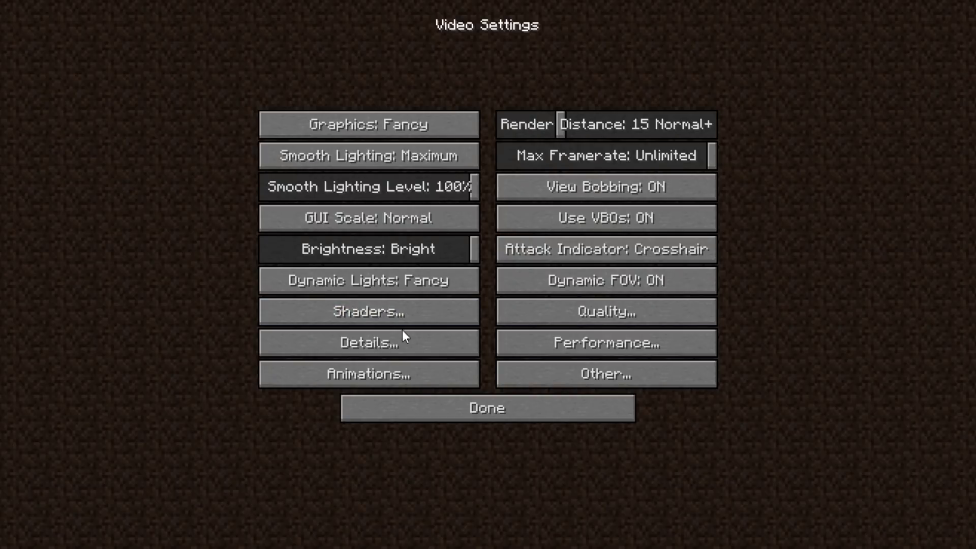
- Review the Detail and Quality settings and open the Other video settings
click(388, 349)
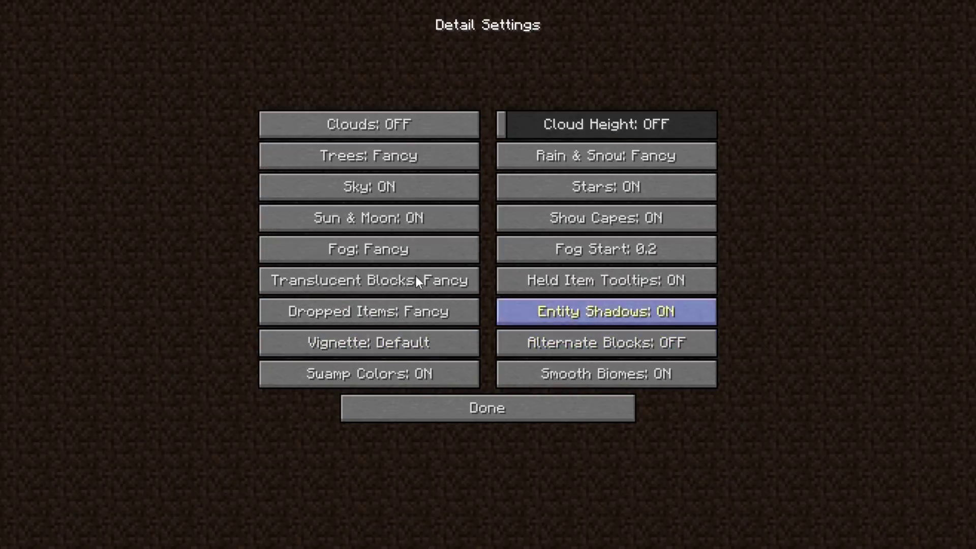
click(493, 404)
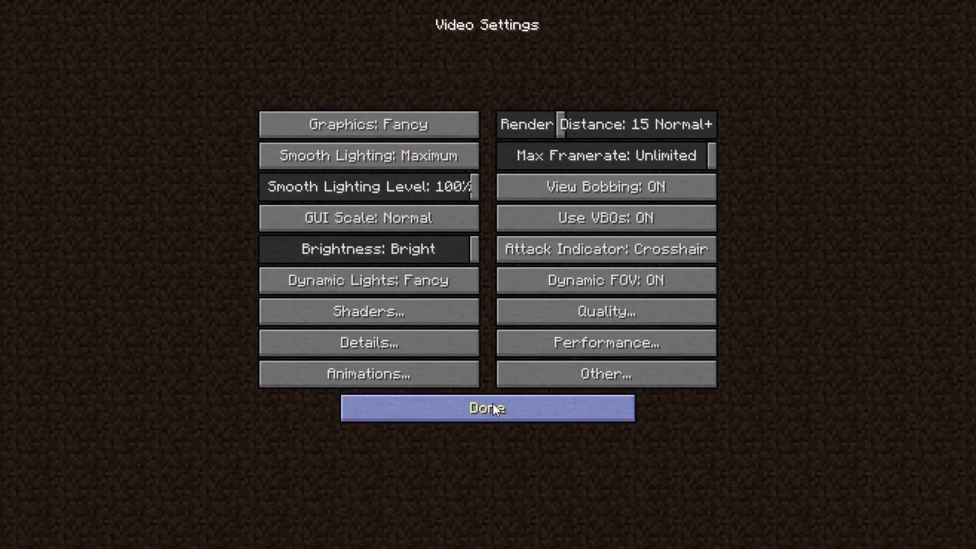
click(582, 312)
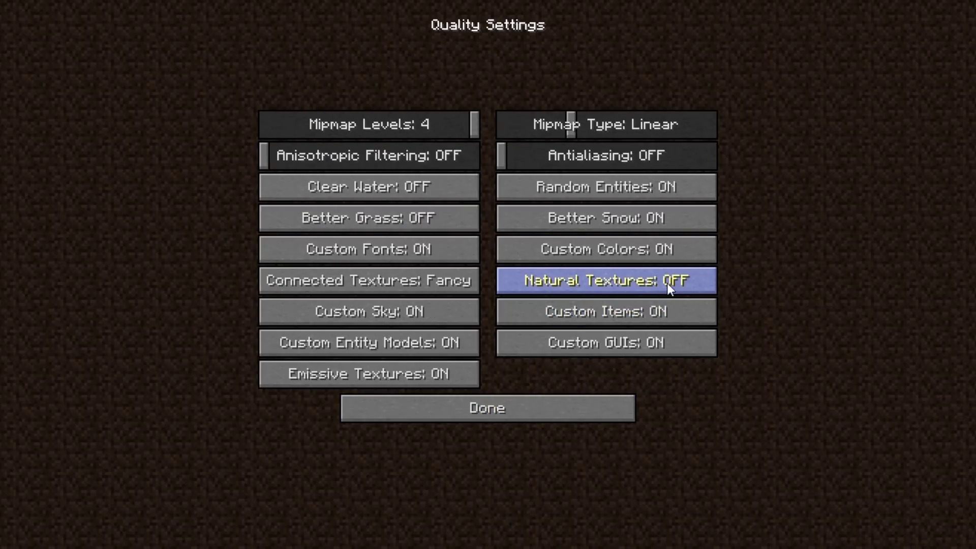
click(502, 404)
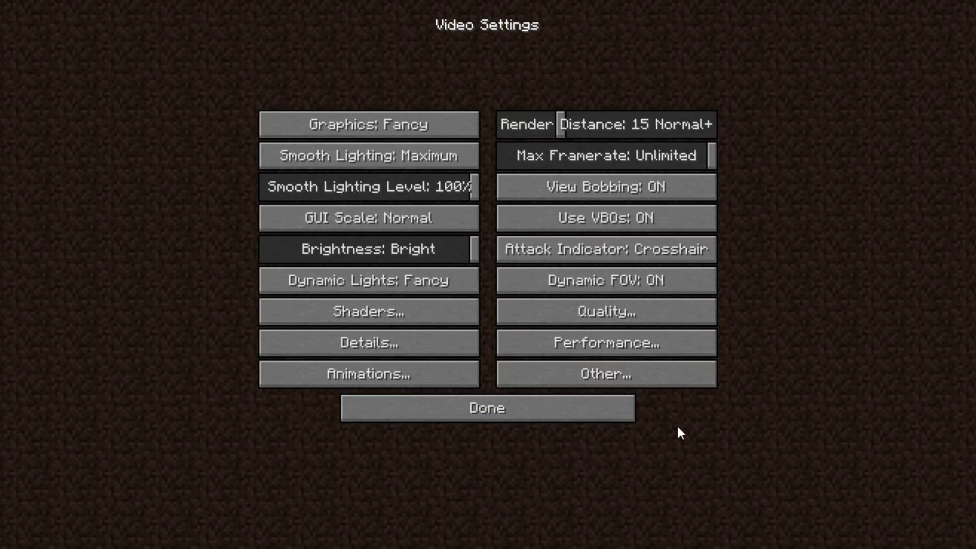
click(638, 378)
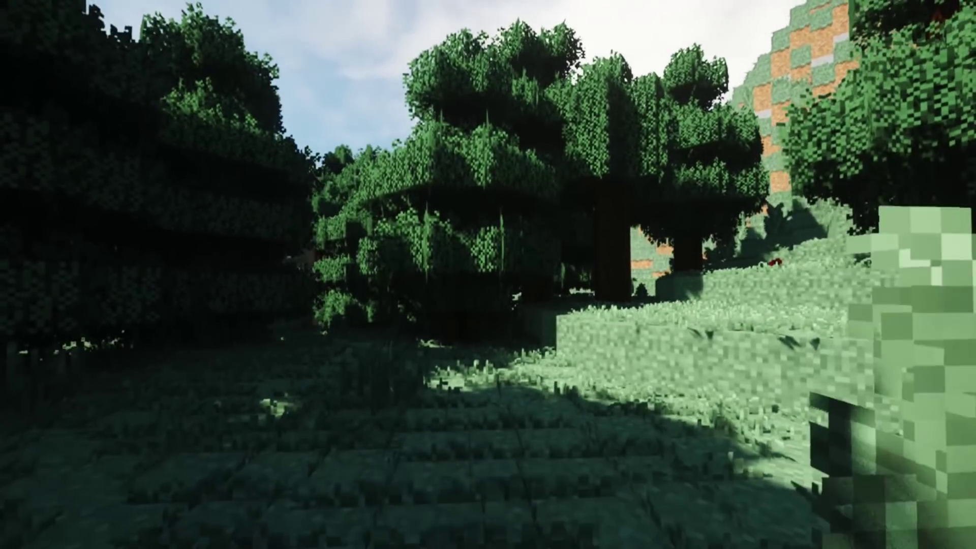
- Check the Sound Options in the Dynamic Surroundings mod configuration
key(Escape)
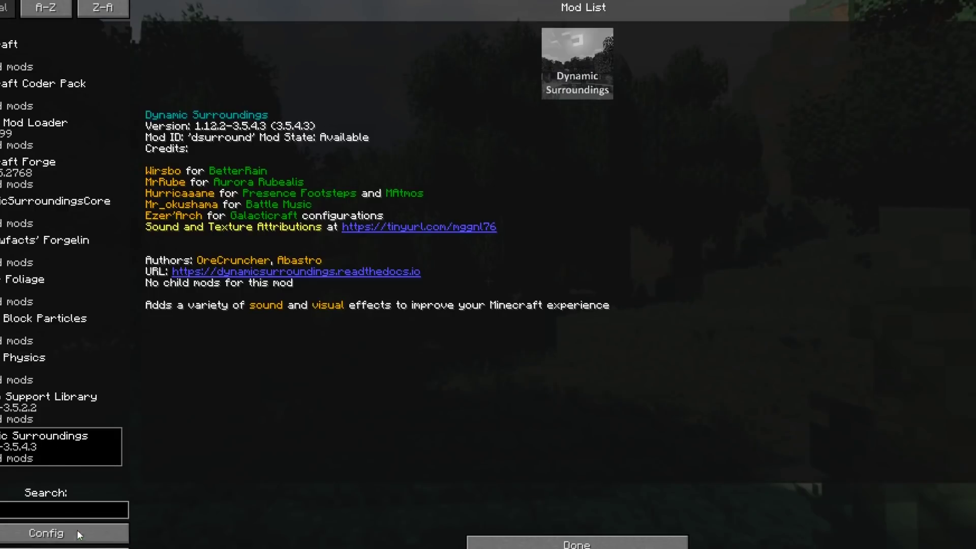
click(77, 530)
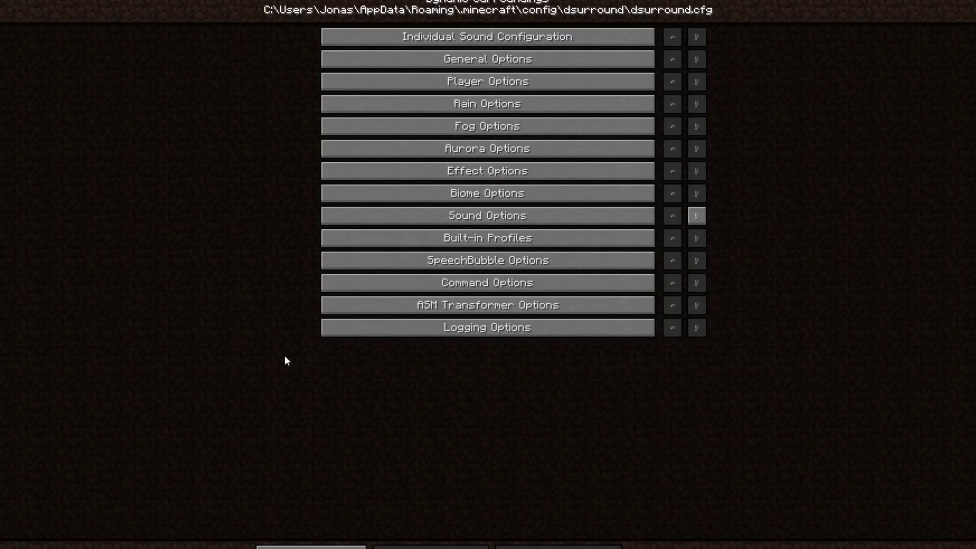
click(433, 215)
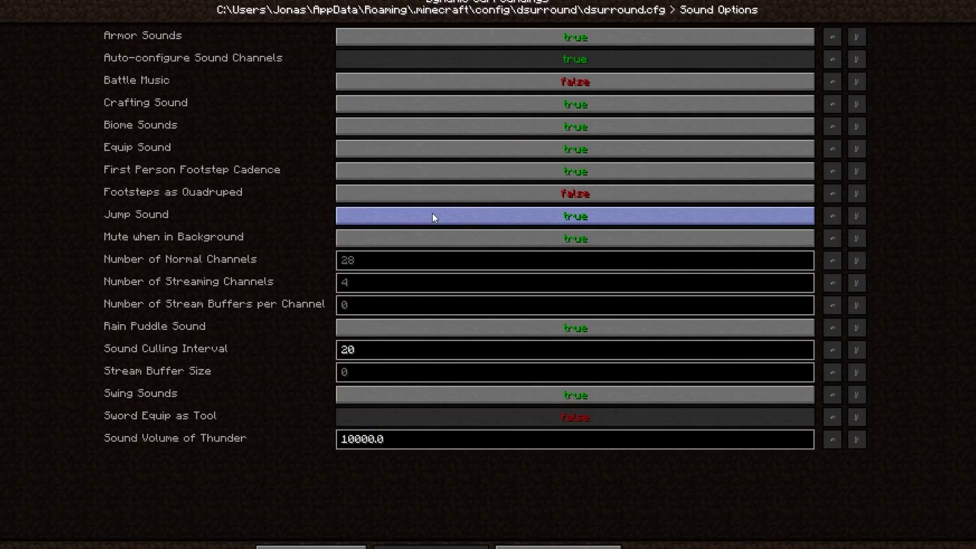
click(434, 216)
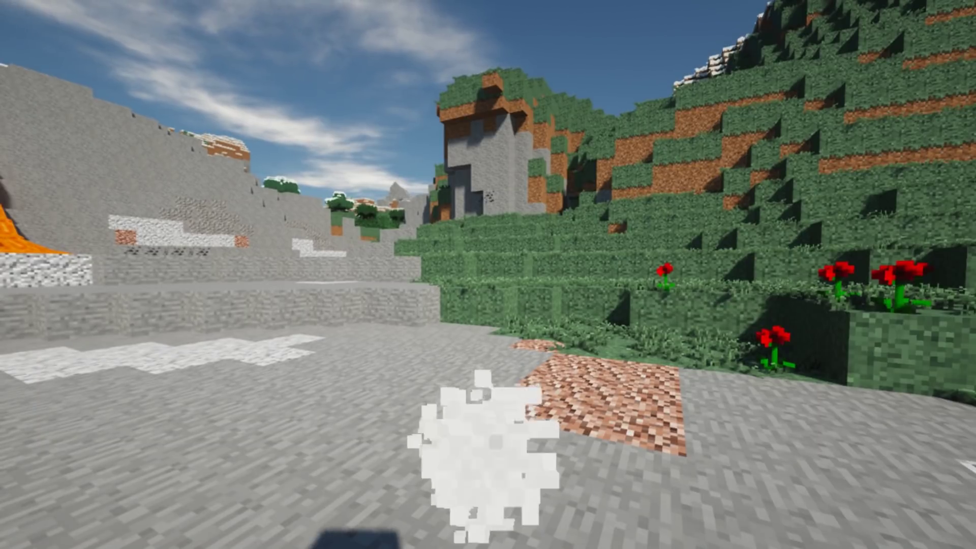
- Reopen the Dynamic Surroundings configuration from the paused game and check its Effect Options
key(Escape)
click(519, 236)
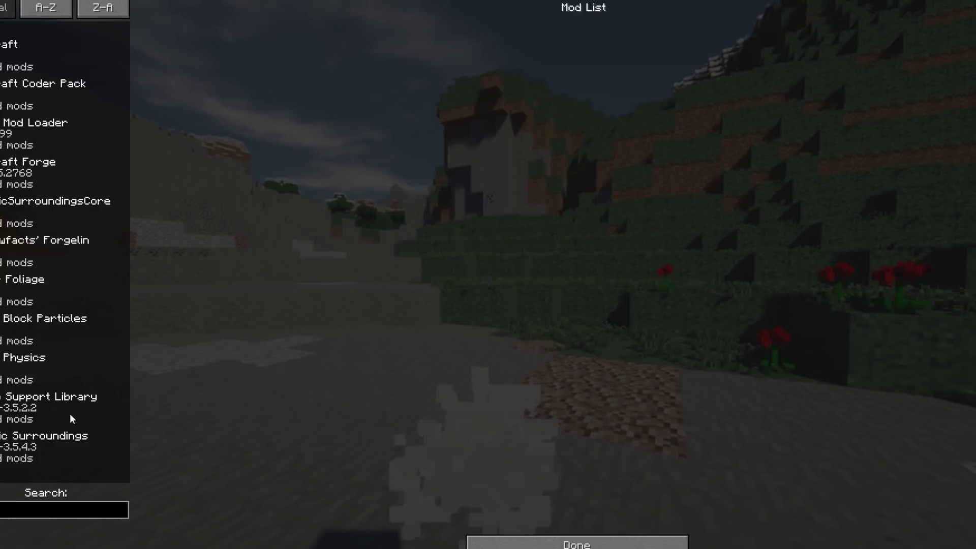
click(65, 436)
click(70, 532)
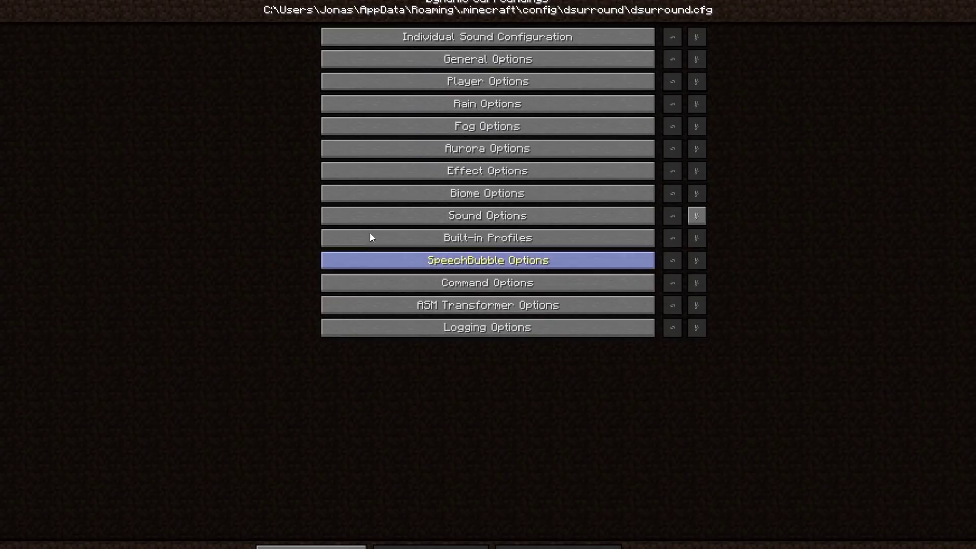
click(441, 172)
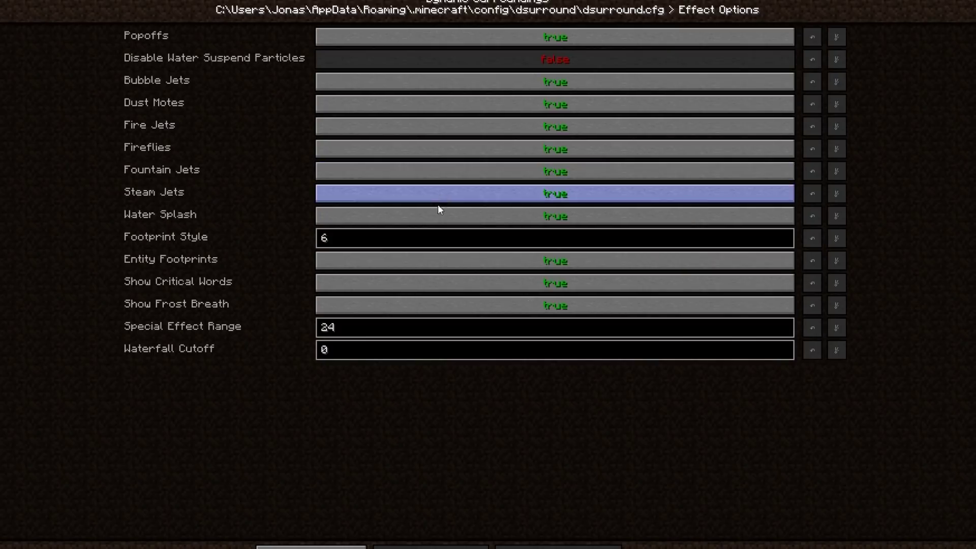
- Set Auroras to false in the Dynamic Surroundings Aurora Options and save the configuration
click(404, 312)
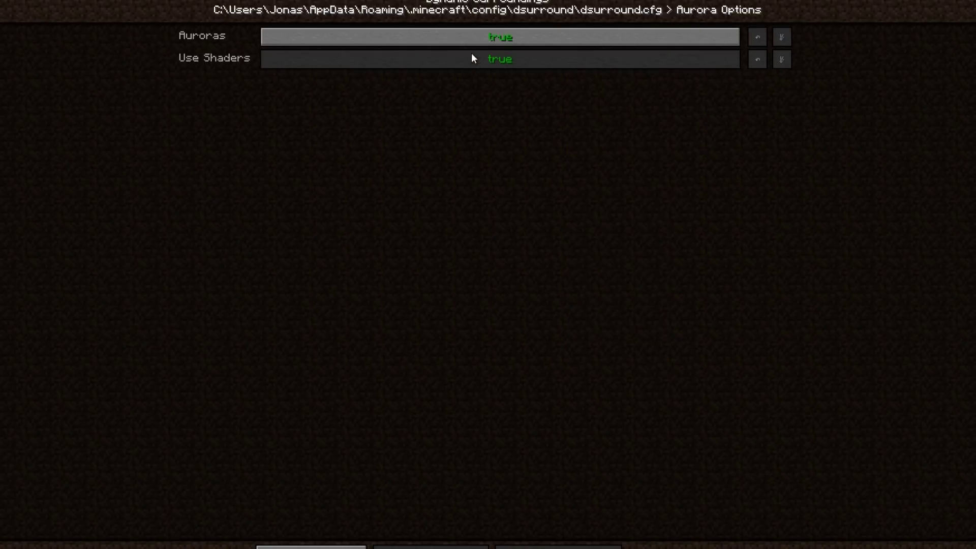
click(474, 37)
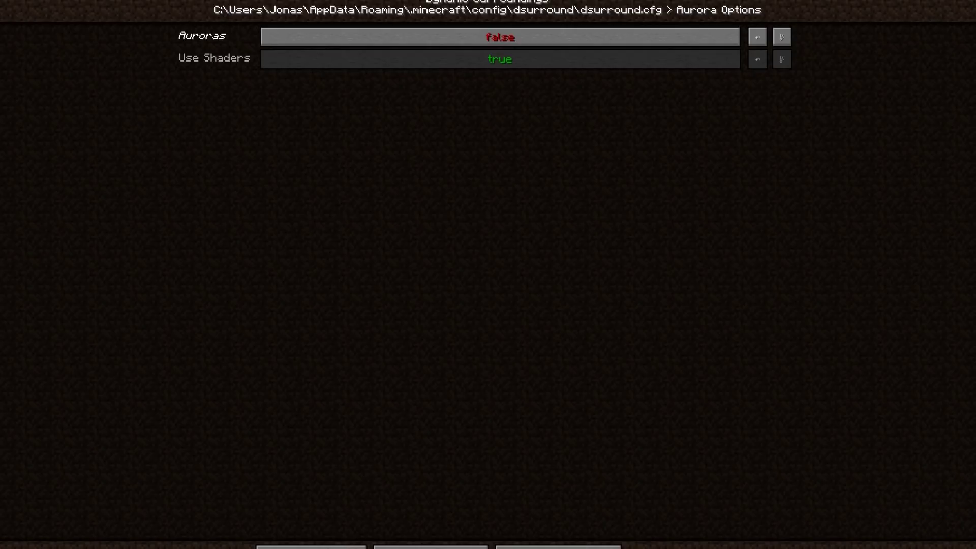
click(311, 547)
click(311, 546)
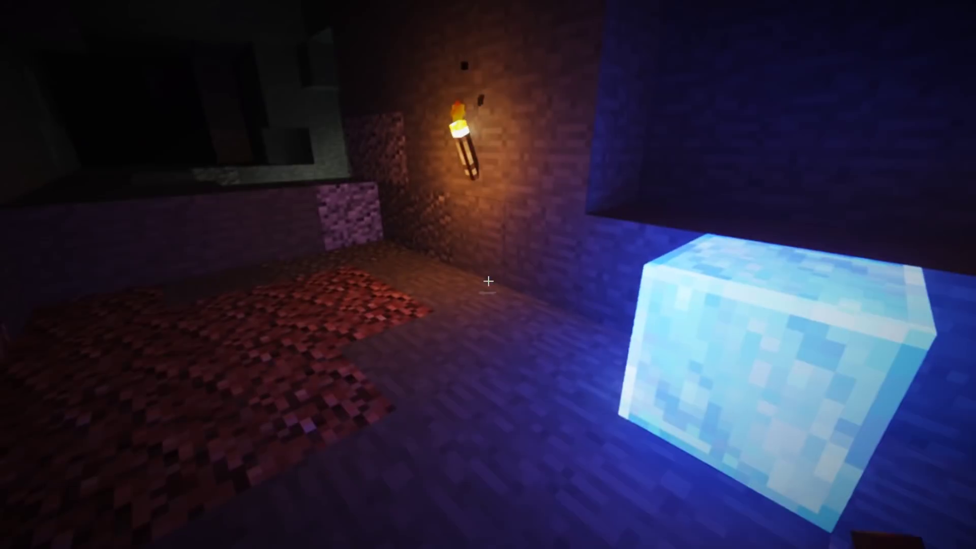
- Place a Block of Redstone in the cave and a two-by-two patch of white glazed terracotta on the cave wall
scroll(488, 280, down, 1)
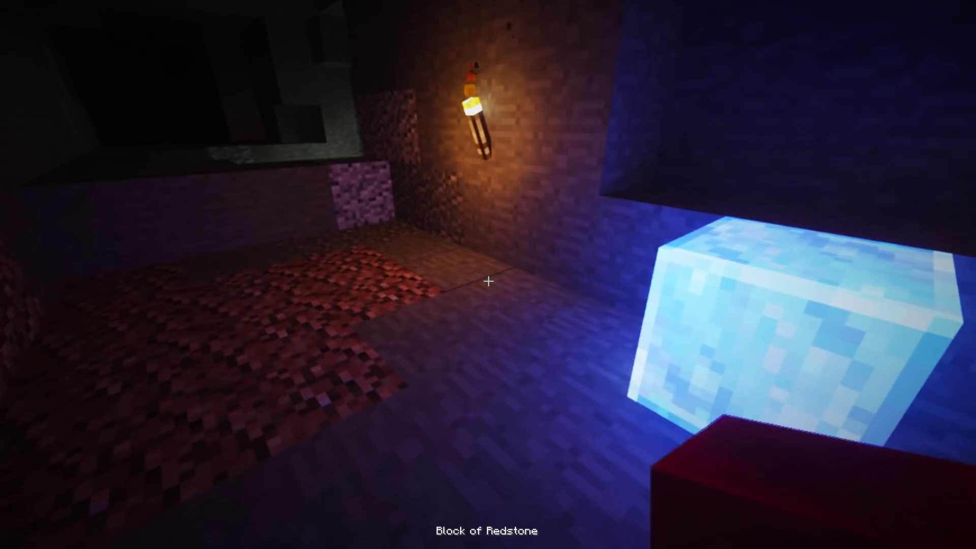
right_click(488, 280)
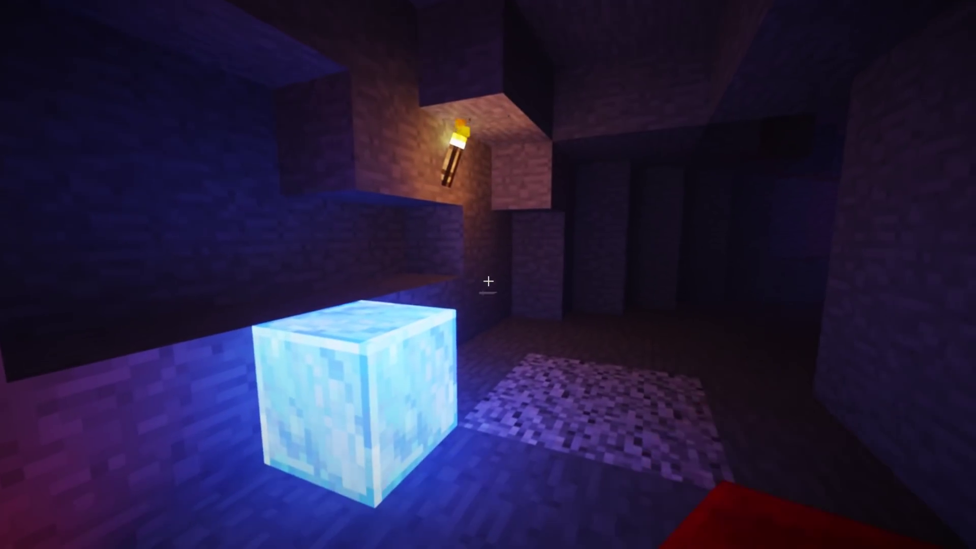
scroll(488, 281, down, 2)
right_click(487, 281)
right_click(488, 280)
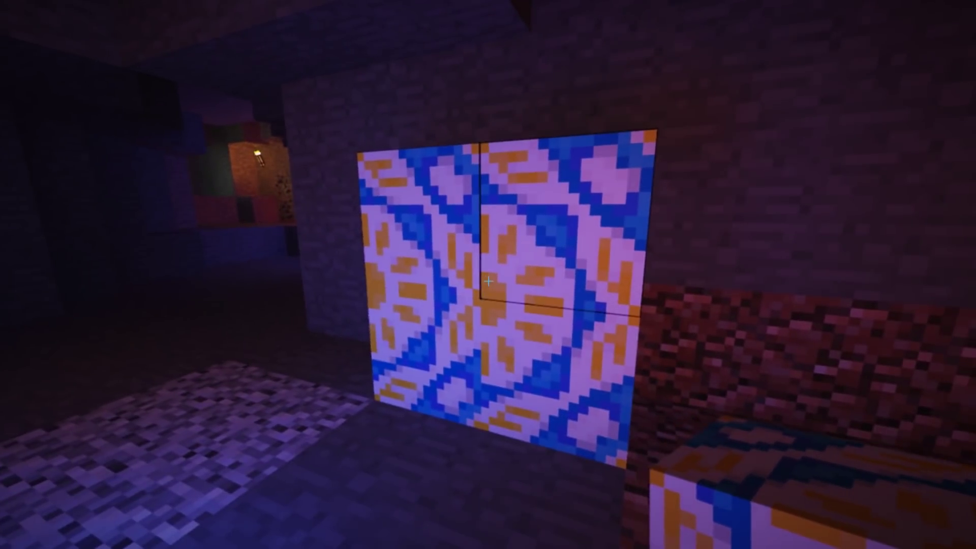
- Add Mirrors.zip to the selected resource packs above the Vanilla Normals Renewed pack and apply the selection
key(Escape)
click(428, 239)
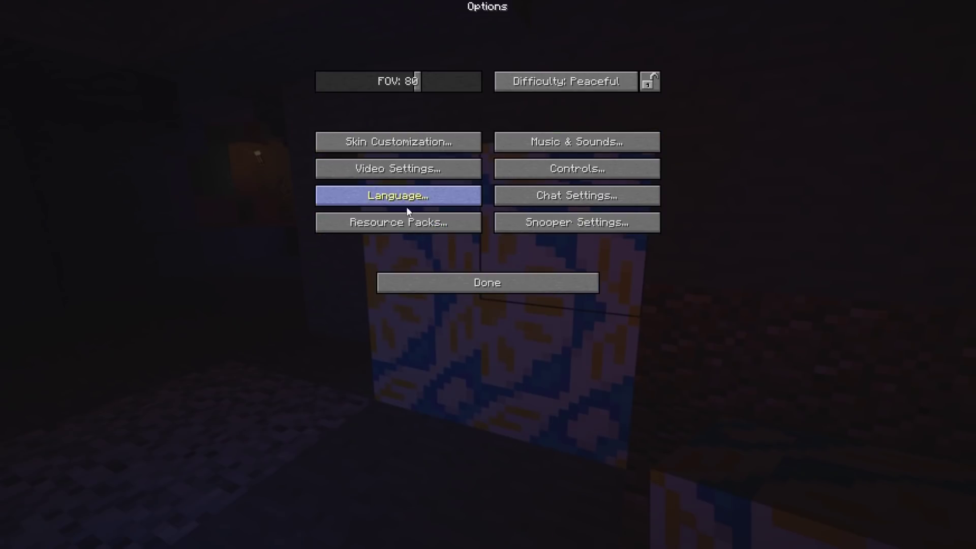
click(405, 222)
click(282, 56)
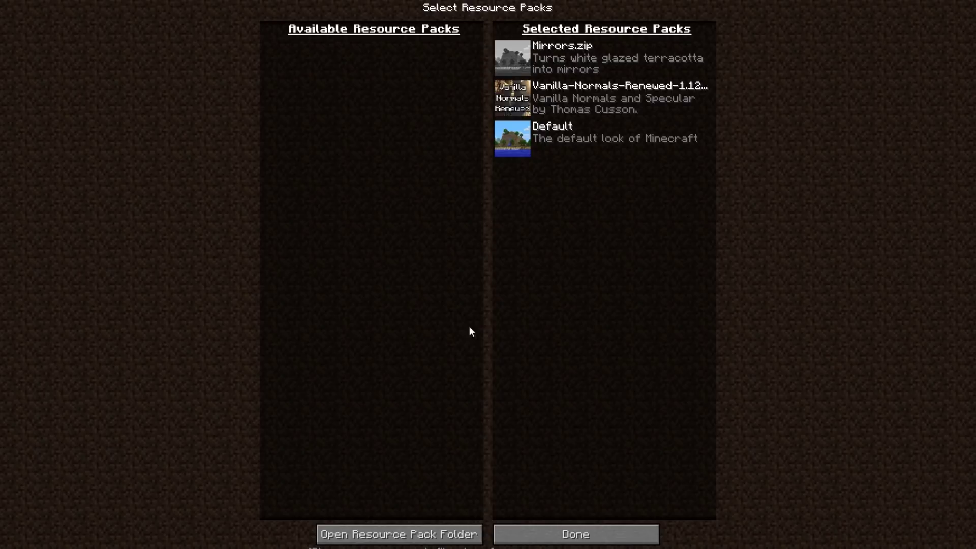
click(570, 534)
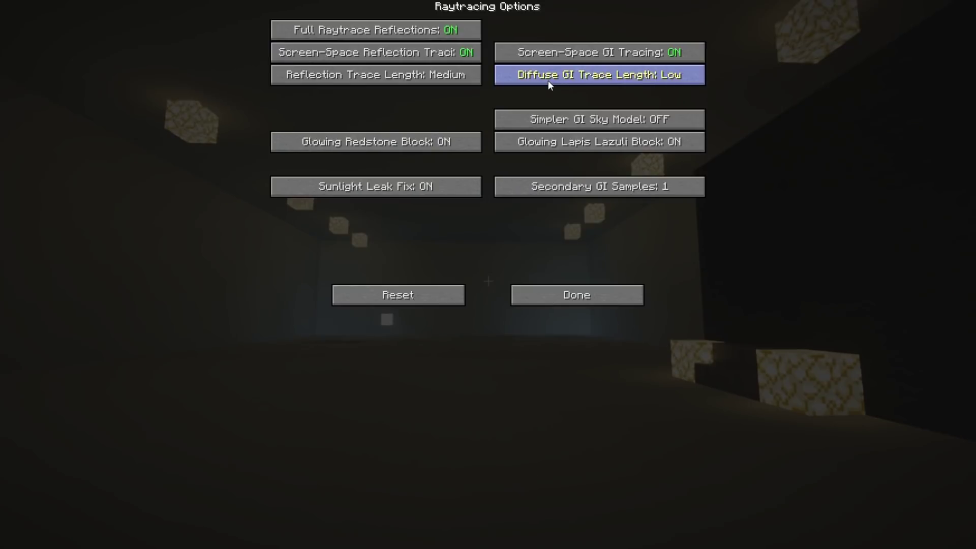
- Change the Diffuse GI Trace Length in the shader's Raytracing Options
click(548, 80)
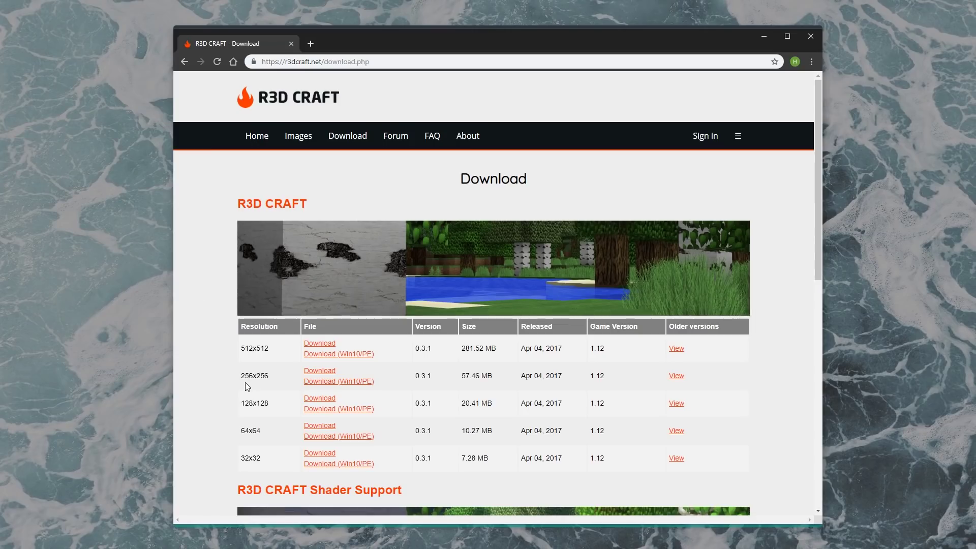
- Download the 256x256 R3D CRAFT pack and the community-created Shader Support addon for R3D CRAFT Original from the R3D CRAFT website
click(312, 370)
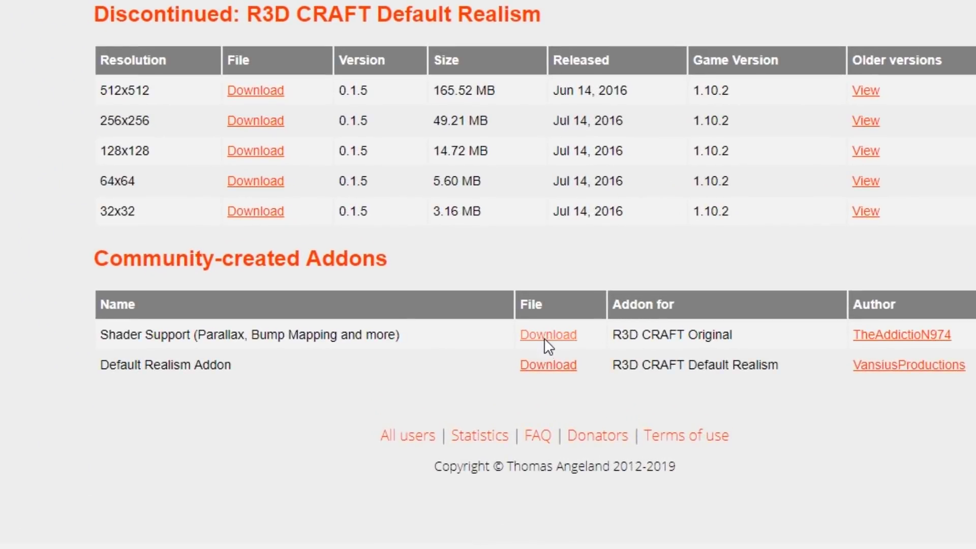
click(544, 338)
scroll(499, 334, down, 5)
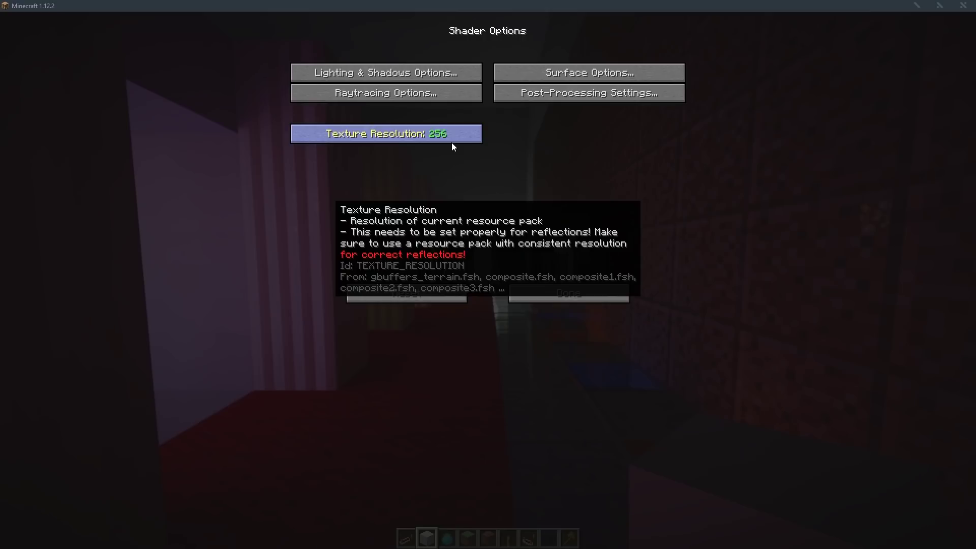
- Apply the Shader Options in Minecraft with Texture Resolution at 256 and return to the world
click(571, 285)
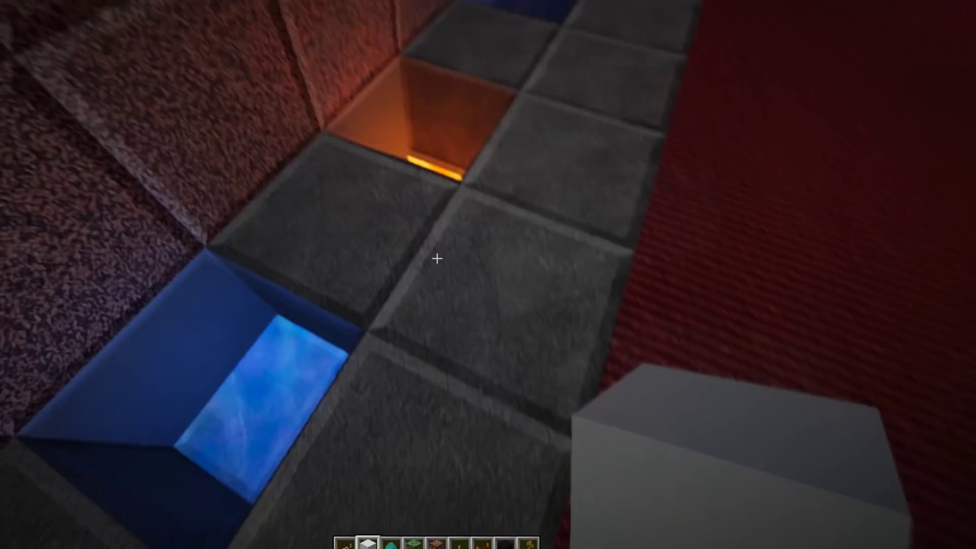
mouse_move(437, 258)
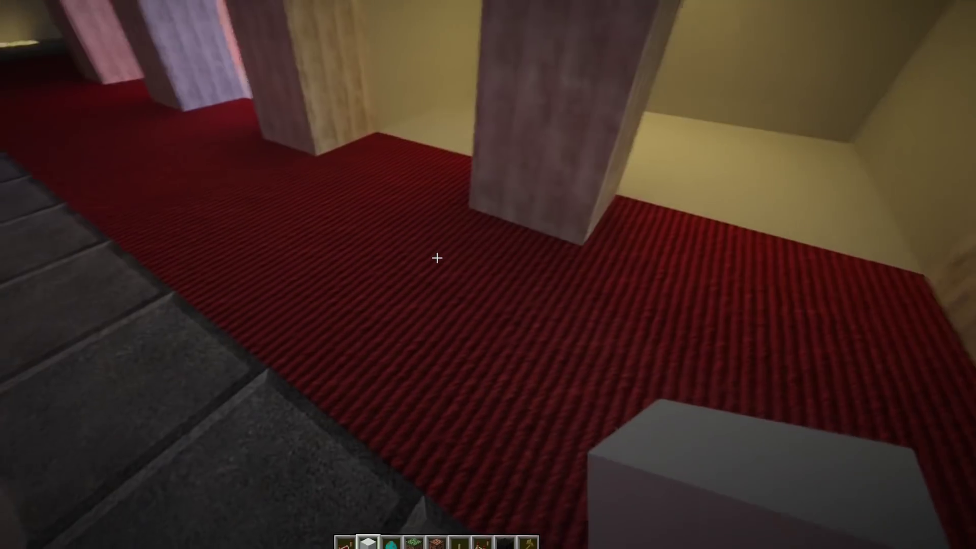